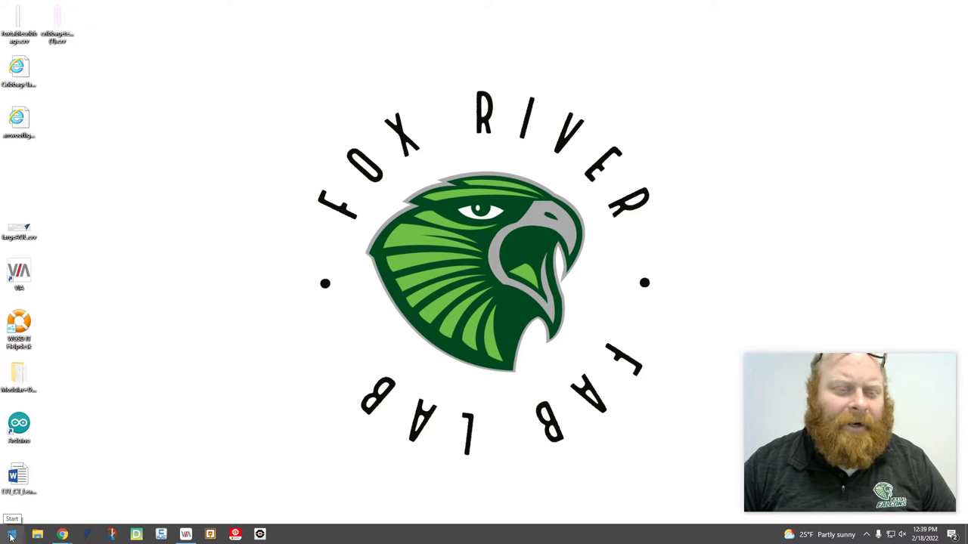
Launch VCarve Desktop 10.5 and create a new single-sided job measuring 11 × 8 × 0.5 inches.
{"action": "left_click", "coordinate": [11, 535]}
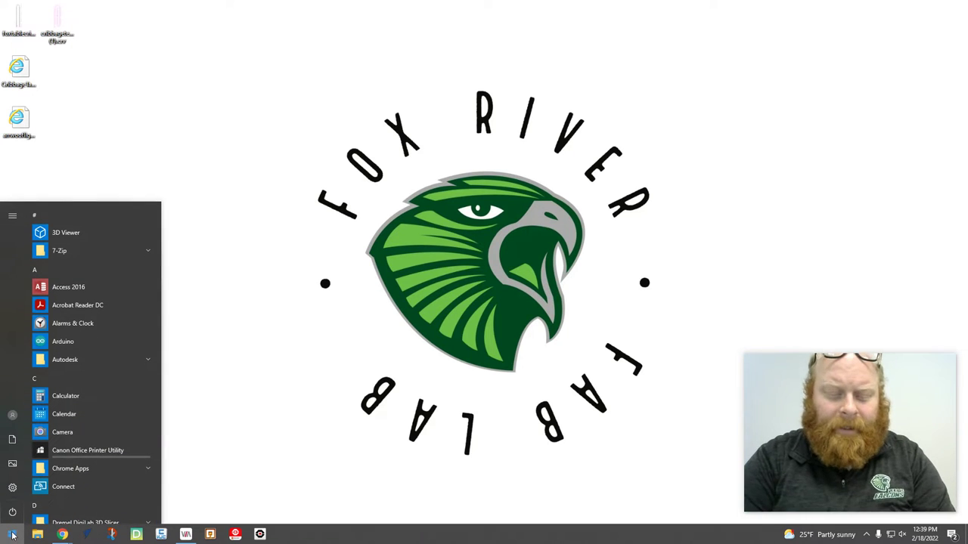
{"action": "type", "text": "vcarve"}
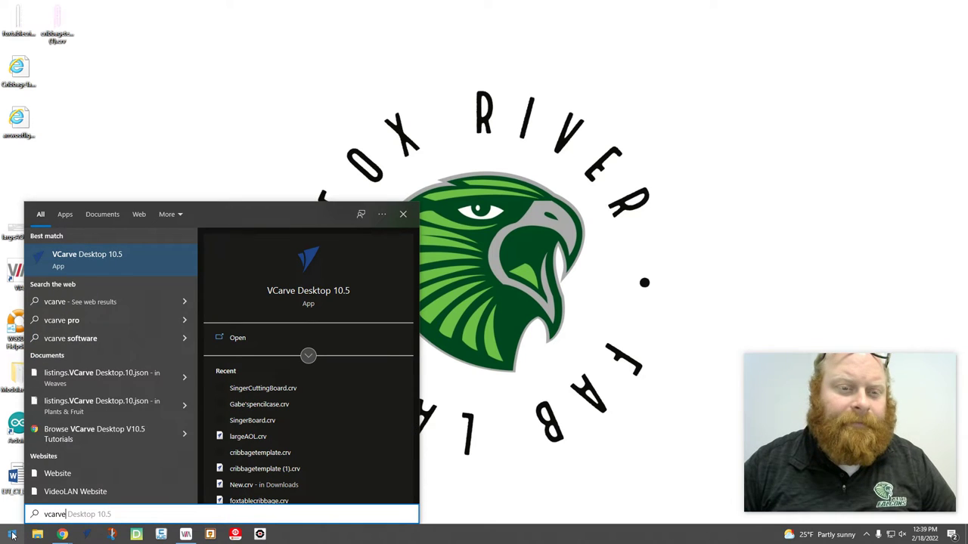
{"action": "left_click", "coordinate": [95, 257]}
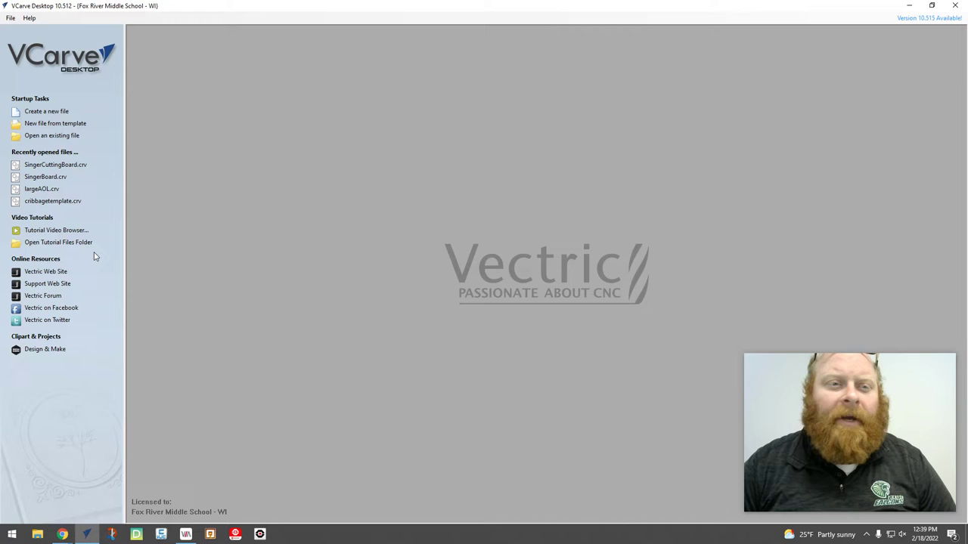
{"action": "left_click", "coordinate": [37, 112]}
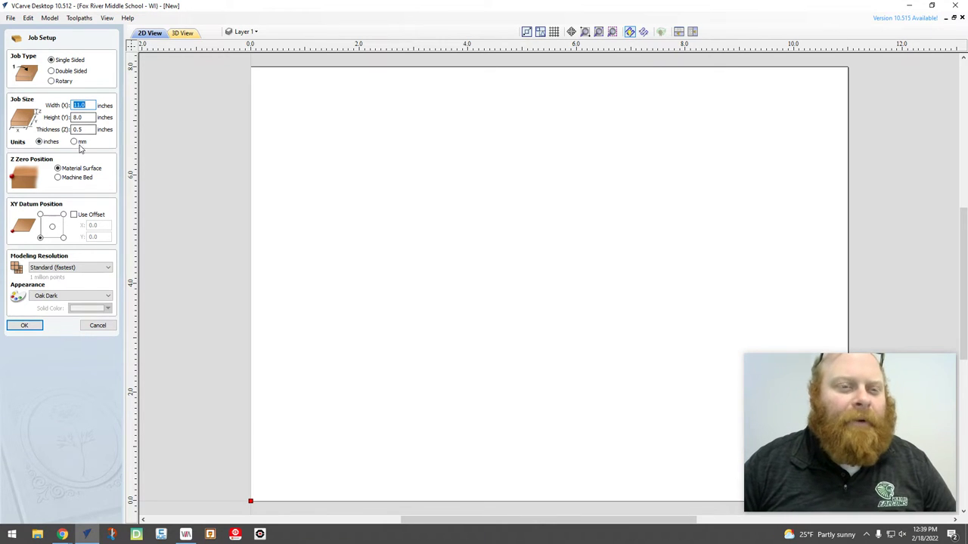
{"action": "left_click", "coordinate": [32, 327]}
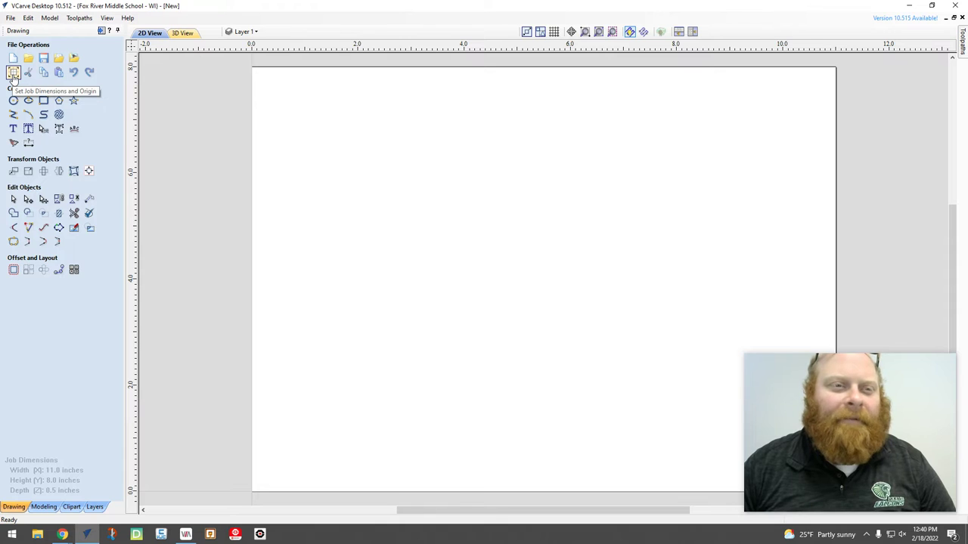
Review the job's dimensions and datum position in the job setup.
{"action": "left_click", "coordinate": [13, 73]}
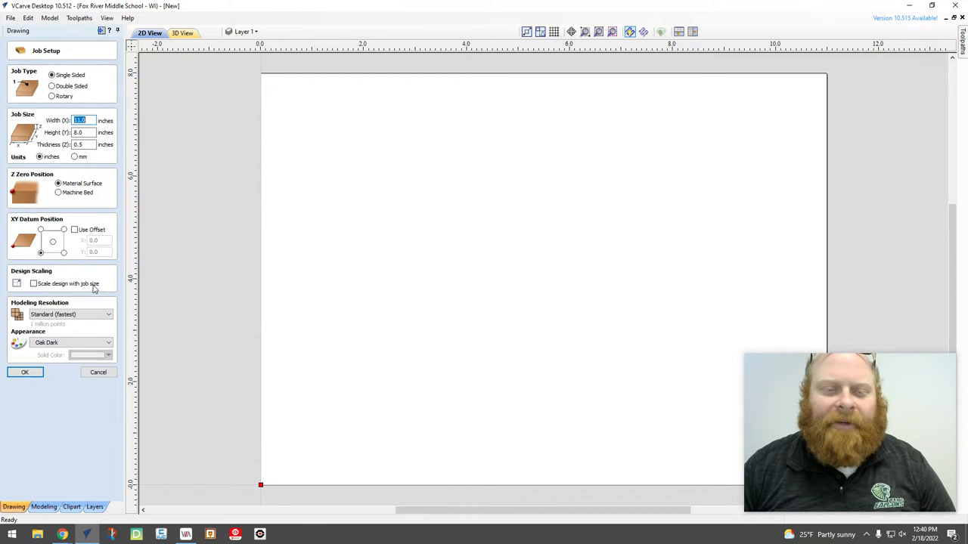
{"action": "left_click", "coordinate": [25, 373]}
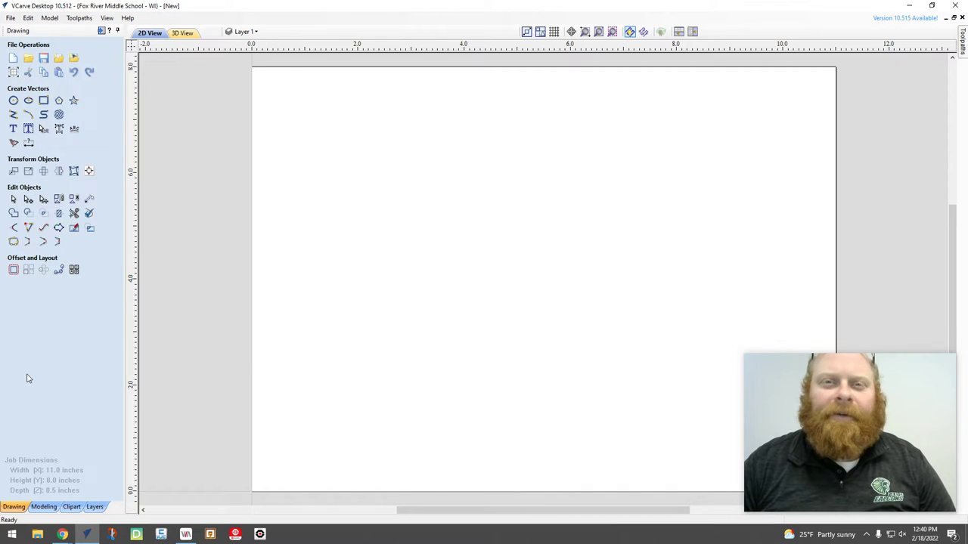
{"action": "left_click_drag", "start_coordinate": [862, 431], "coordinate": [127, 357]}
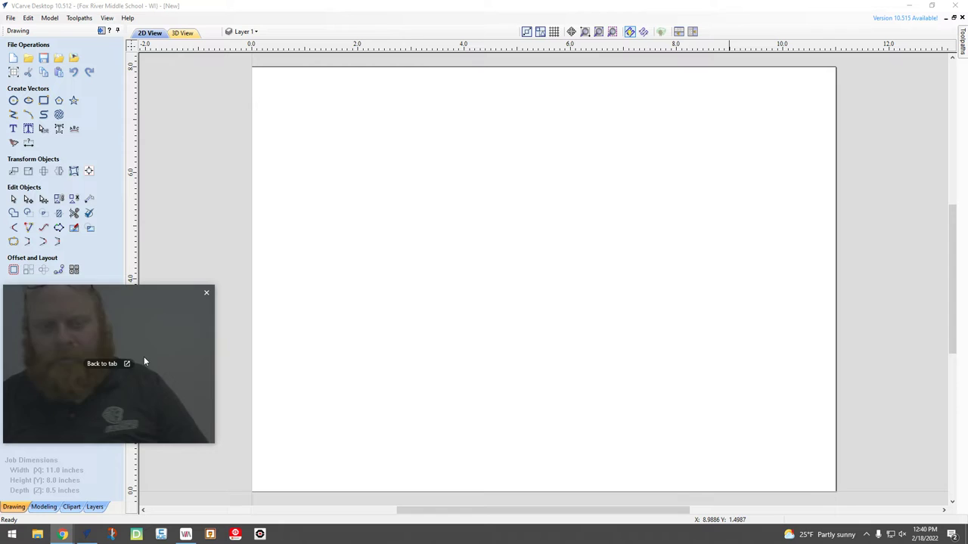
Draw a 10 × 7 inch rectangle centred at X 5.5, Y 4.0 with 0.25 inch external radiused corners.
{"action": "left_click", "coordinate": [43, 100]}
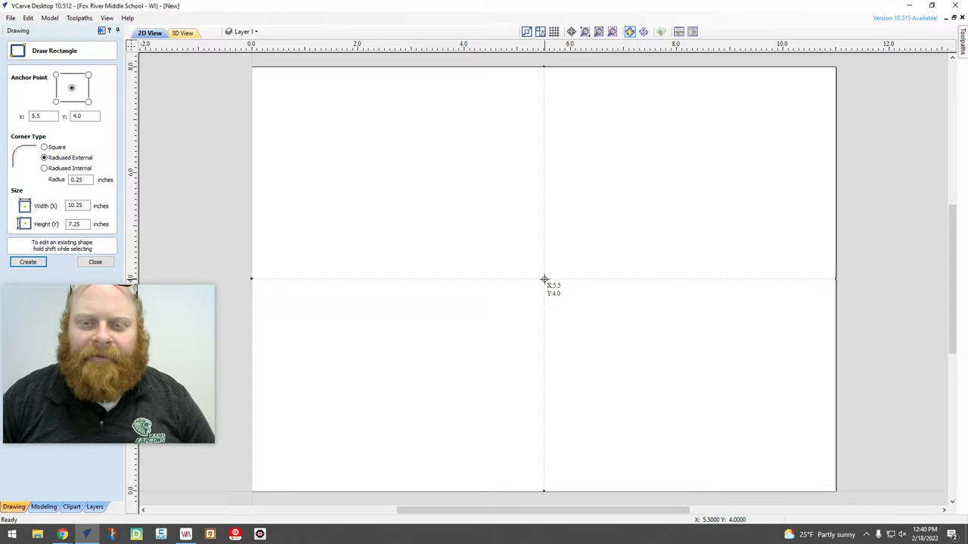
{"action": "left_click", "coordinate": [33, 117]}
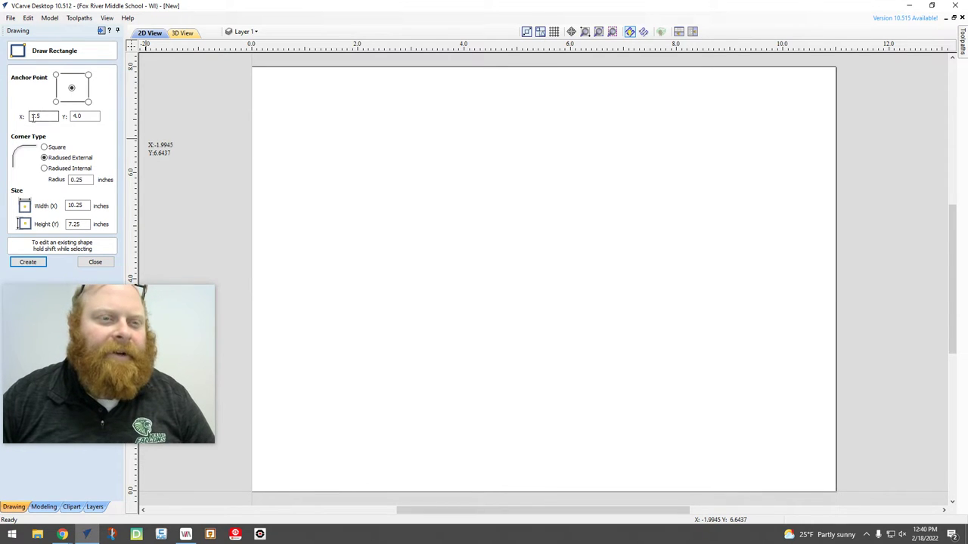
{"action": "left_click", "coordinate": [78, 116]}
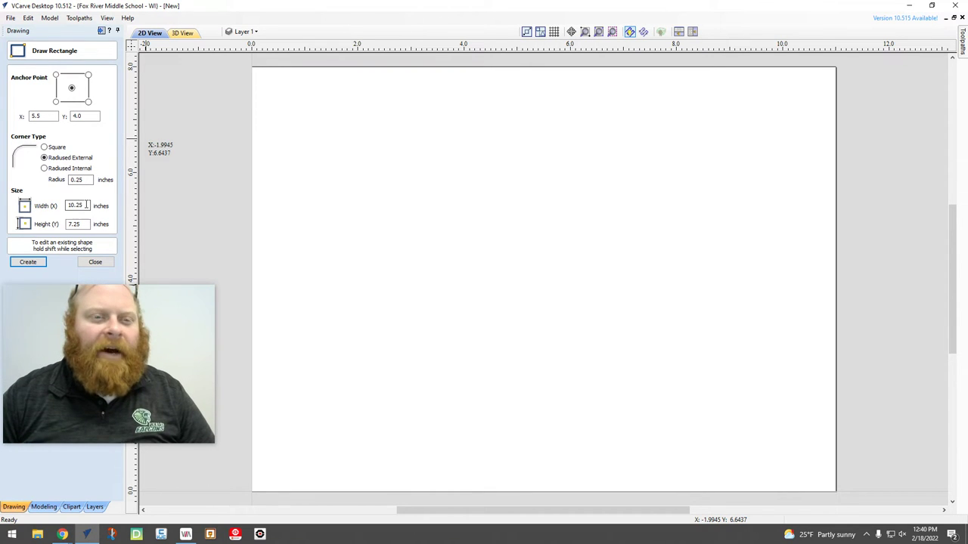
{"action": "left_click_drag", "start_coordinate": [86, 205], "coordinate": [59, 210]}
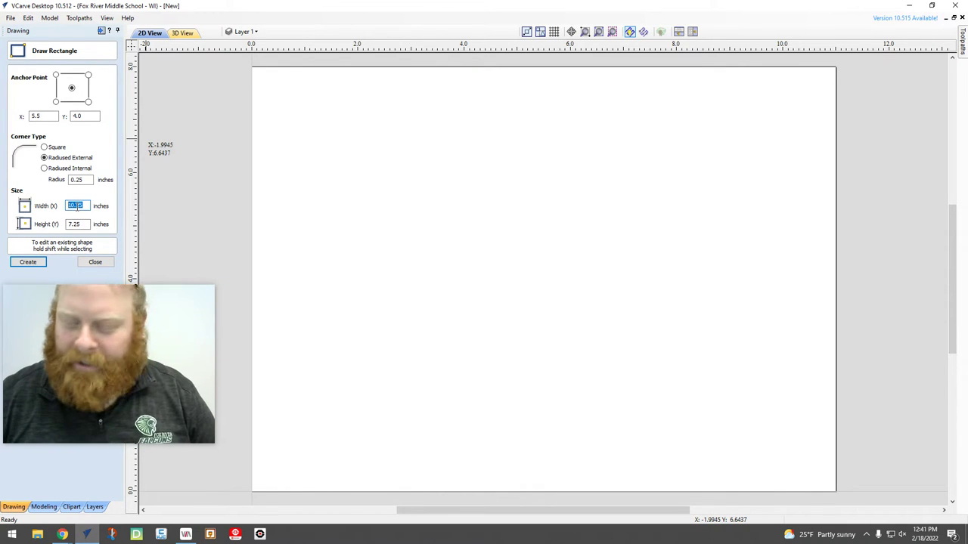
{"action": "type", "text": "10"}
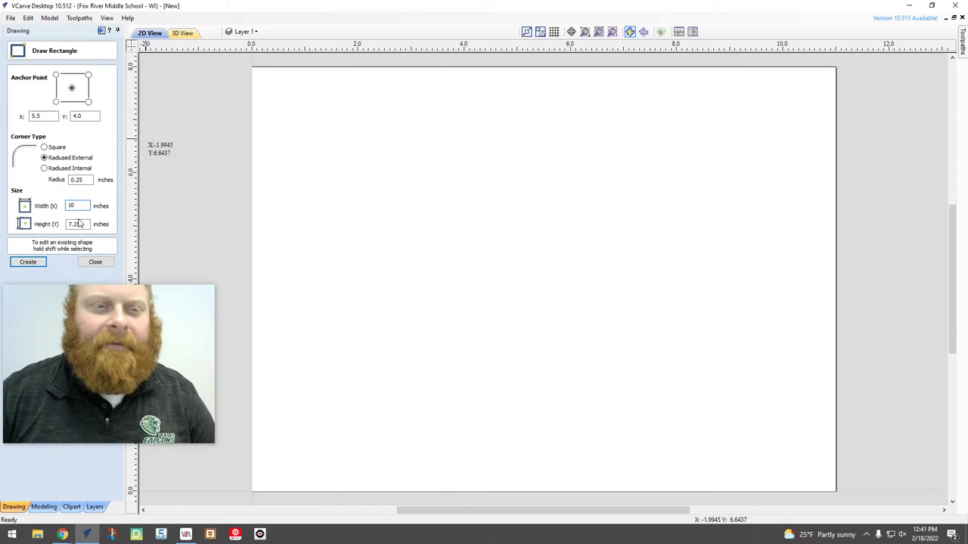
{"action": "double_click", "coordinate": [87, 224]}
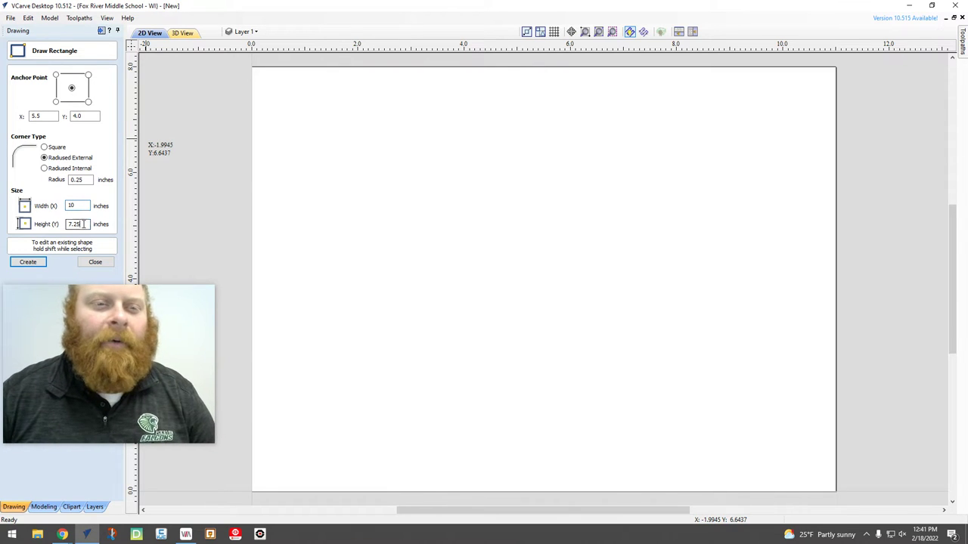
{"action": "type", "text": "7"}
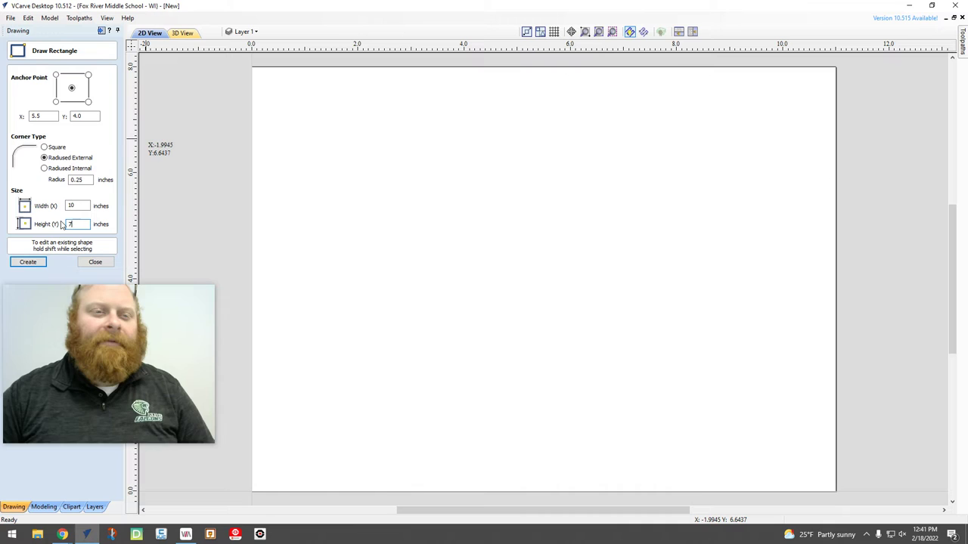
{"action": "left_click", "coordinate": [43, 262]}
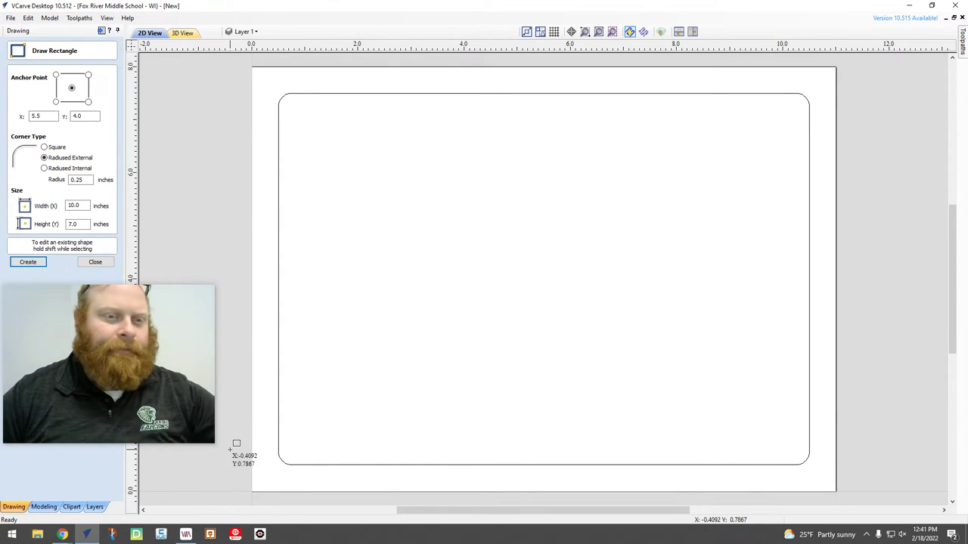
Add a second rectangle 10.25 × 7.25 inches around the first, with the same centre and 0.25 inch external corner radius.
{"action": "left_click", "coordinate": [87, 205]}
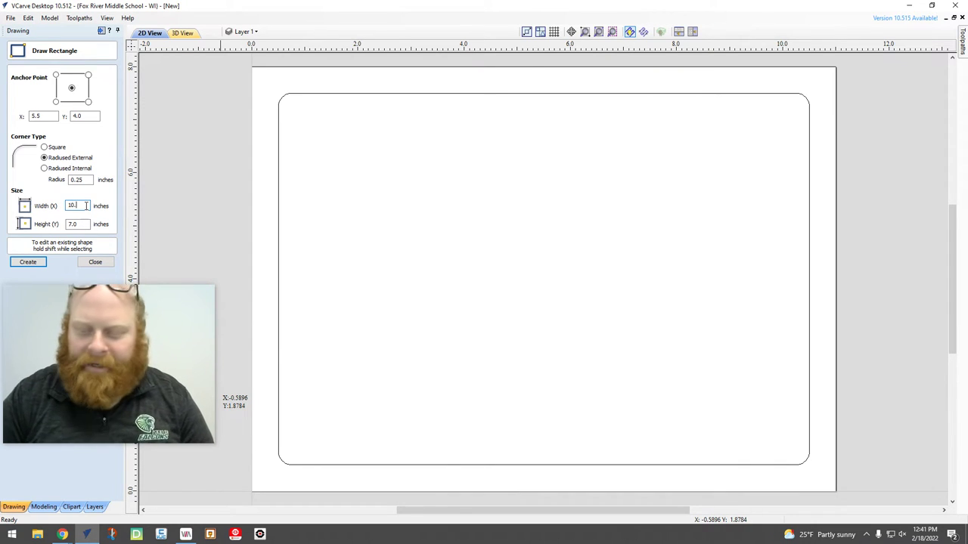
{"action": "type", "text": "25"}
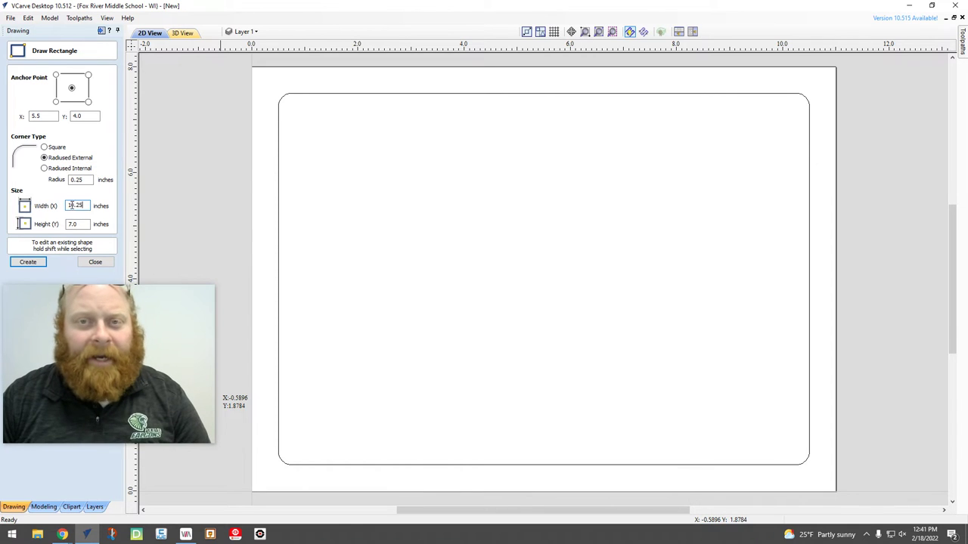
{"action": "left_click", "coordinate": [85, 224]}
{"action": "key", "text": "BackSpace"}
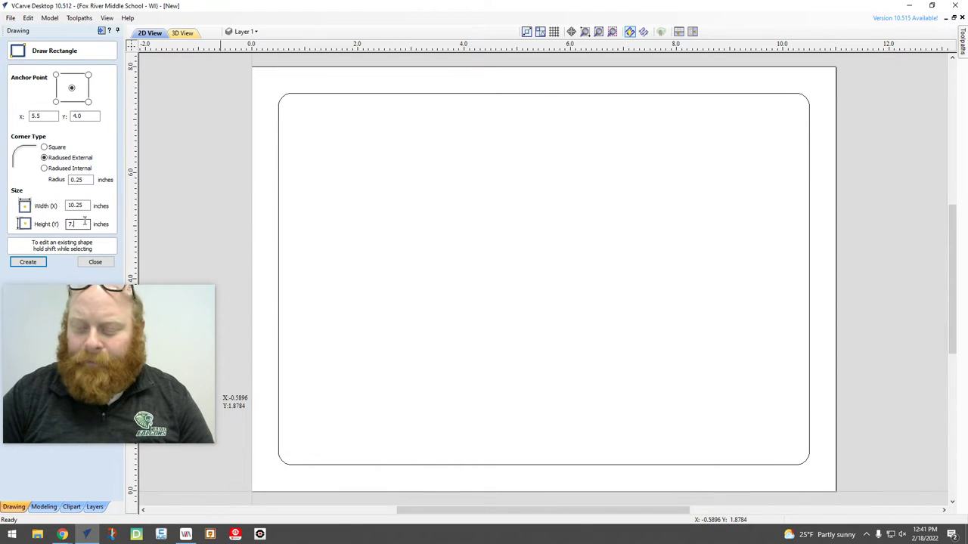
{"action": "type", "text": "25"}
{"action": "left_click", "coordinate": [35, 263]}
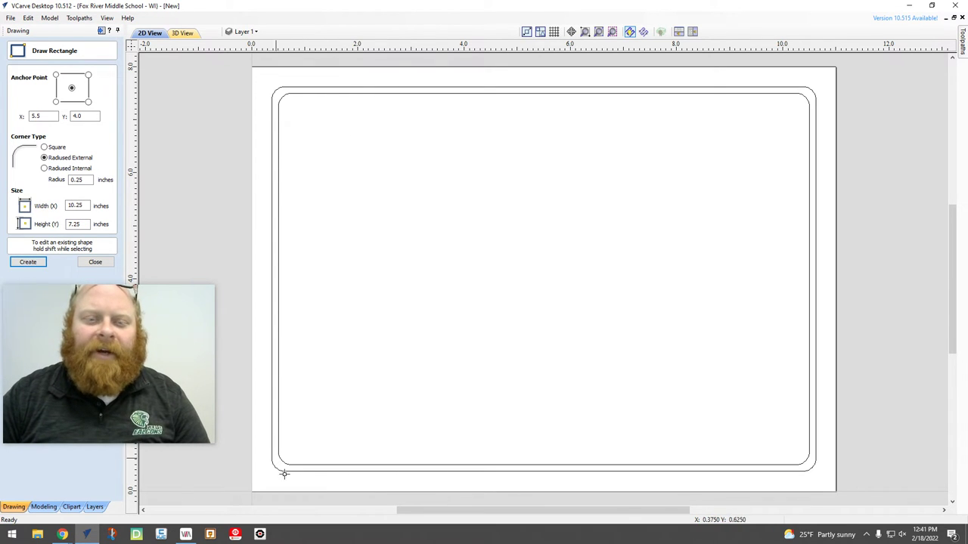
{"action": "left_click", "coordinate": [95, 262]}
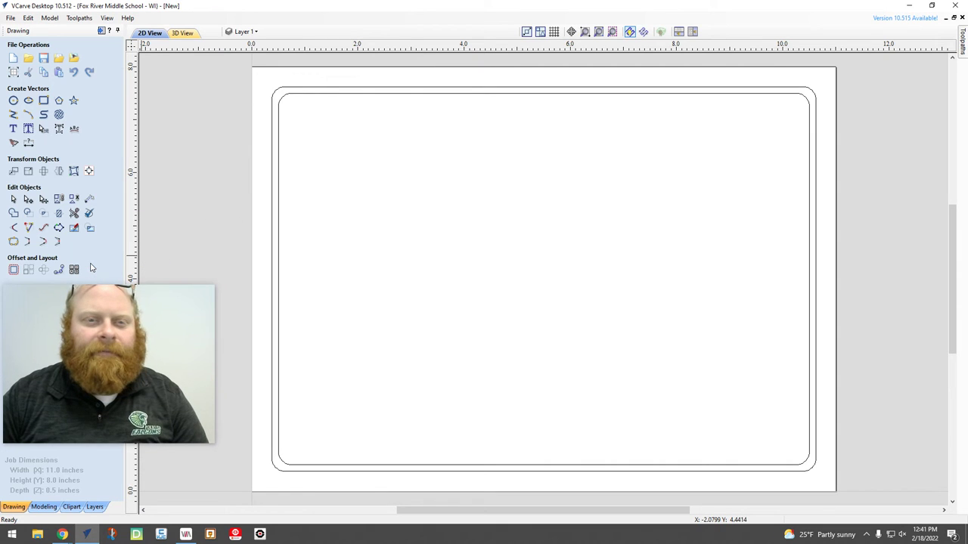
Draw an ellipse 1.5 inches wide and 4 inches high, centred at X 5.5, Y 4.0.
{"action": "left_click", "coordinate": [28, 100]}
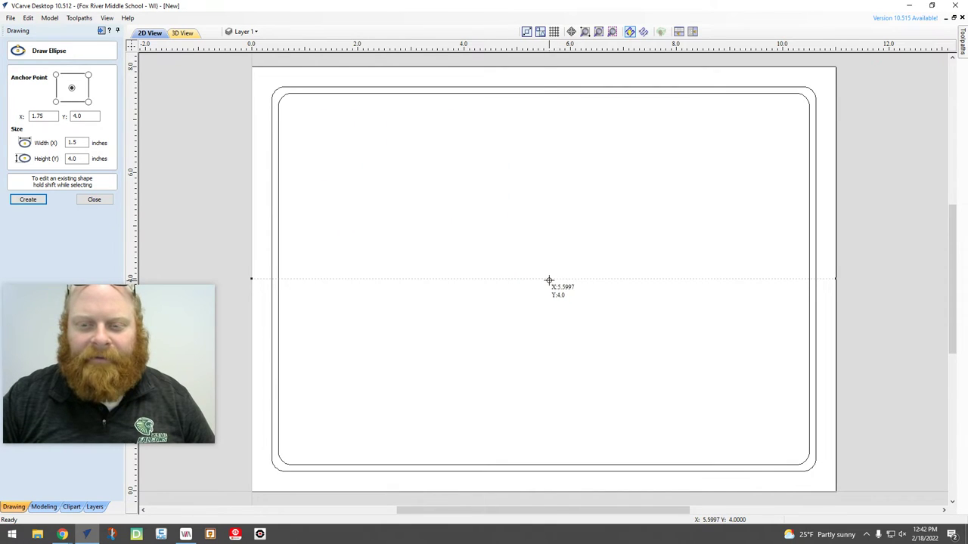
{"action": "double_click", "coordinate": [47, 115]}
{"action": "type", "text": "5.5"}
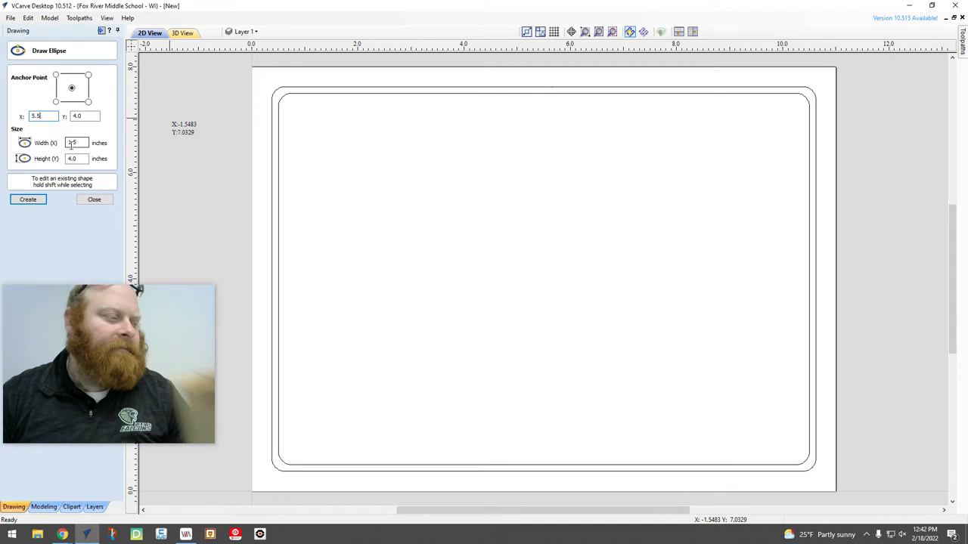
{"action": "left_click", "coordinate": [36, 201]}
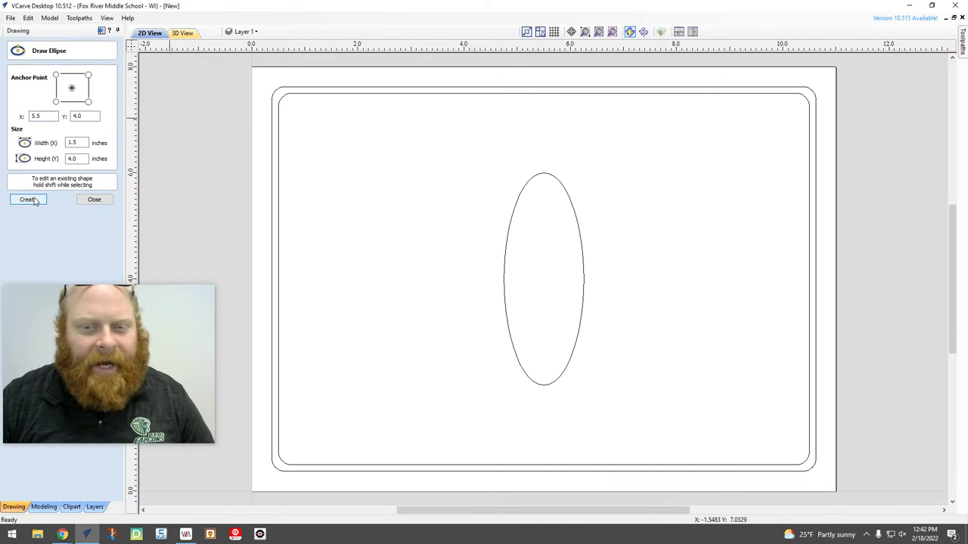
{"action": "left_click", "coordinate": [92, 201]}
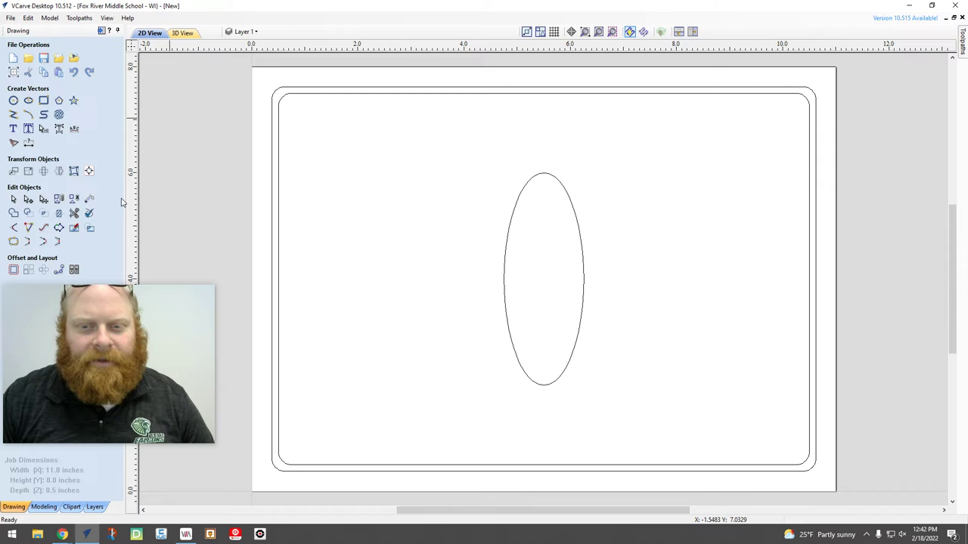
Nudge the ellipse horizontally from the centre toward the left side of the inner rectangle, and delete it.
{"action": "left_click", "coordinate": [506, 256]}
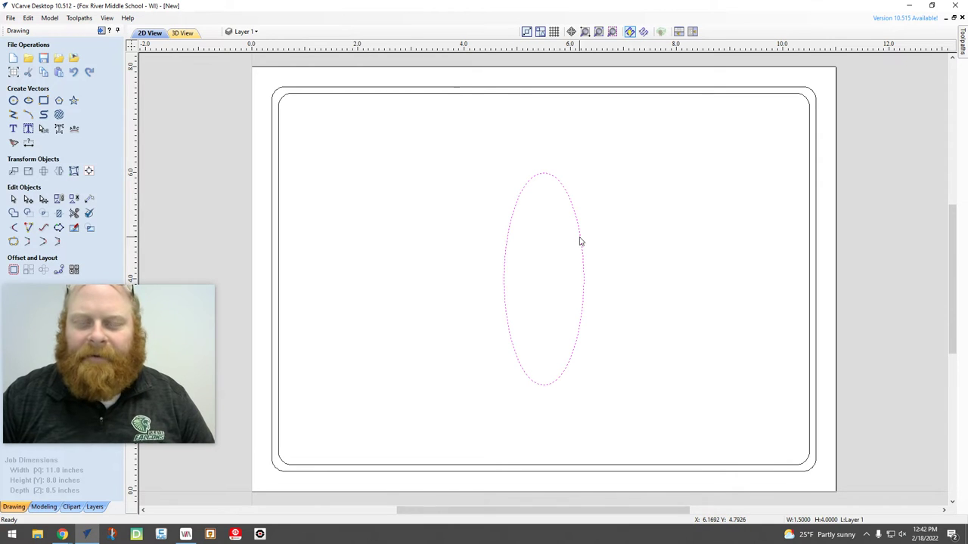
{"action": "key", "text": "Left"}
{"action": "key", "text": "Left"}
{"action": "key", "text": "Left"}
{"action": "key", "text": "Left"}
{"action": "key", "text": "Left"}
{"action": "key", "text": "Left"}
{"action": "key", "text": "Left"}
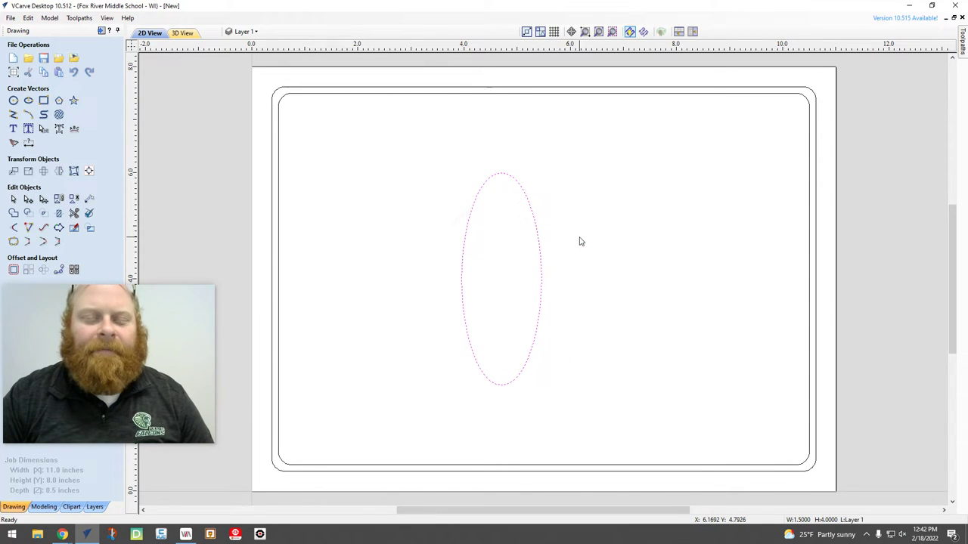
{"action": "key", "text": "Left"}
{"action": "key", "text": "Left"}
{"action": "key", "text": "Left"}
{"action": "key", "text": "Left"}
{"action": "key", "text": "Left"}
{"action": "key", "text": "Left"}
{"action": "key", "text": "Left"}
{"action": "key", "text": "Left"}
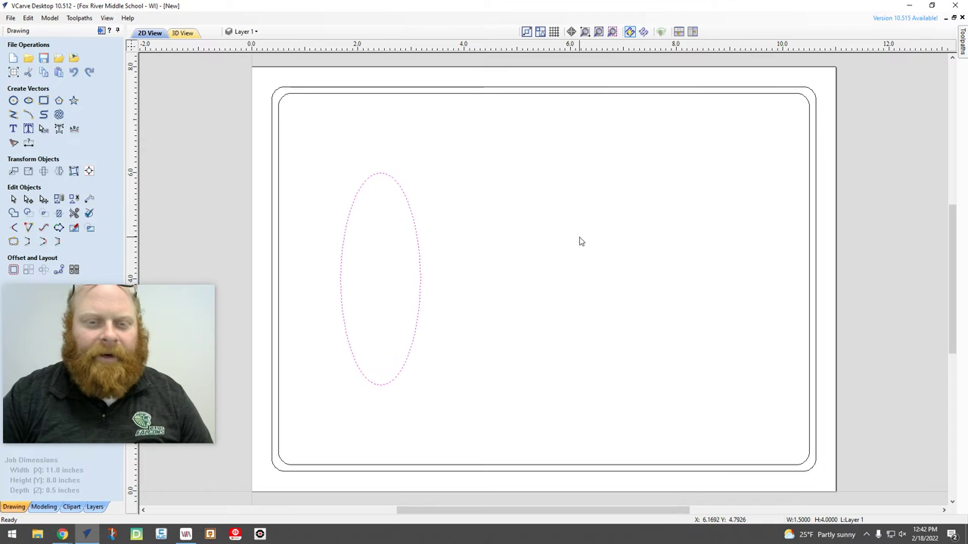
{"action": "key", "text": "Left"}
{"action": "key", "text": "Left"}
{"action": "key", "text": "Left"}
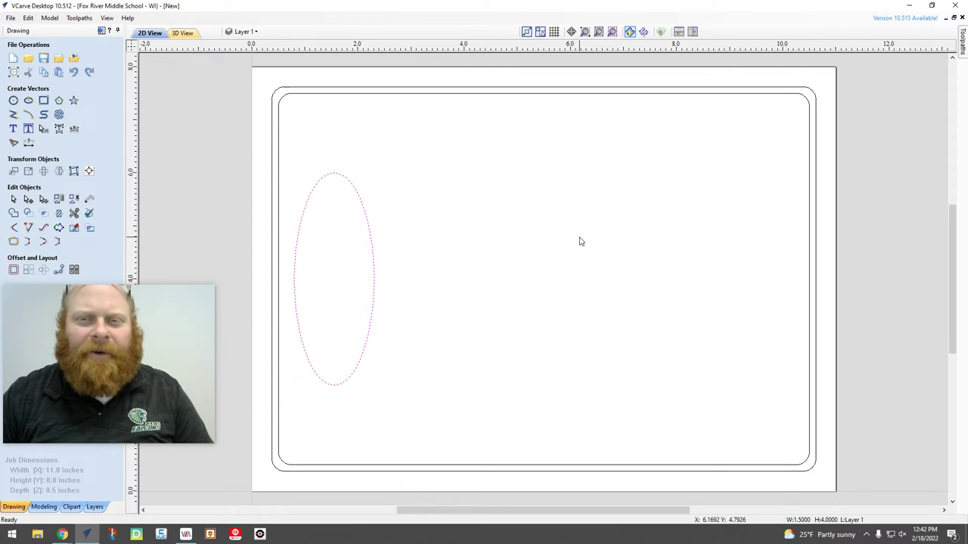
{"action": "left_click", "coordinate": [333, 177]}
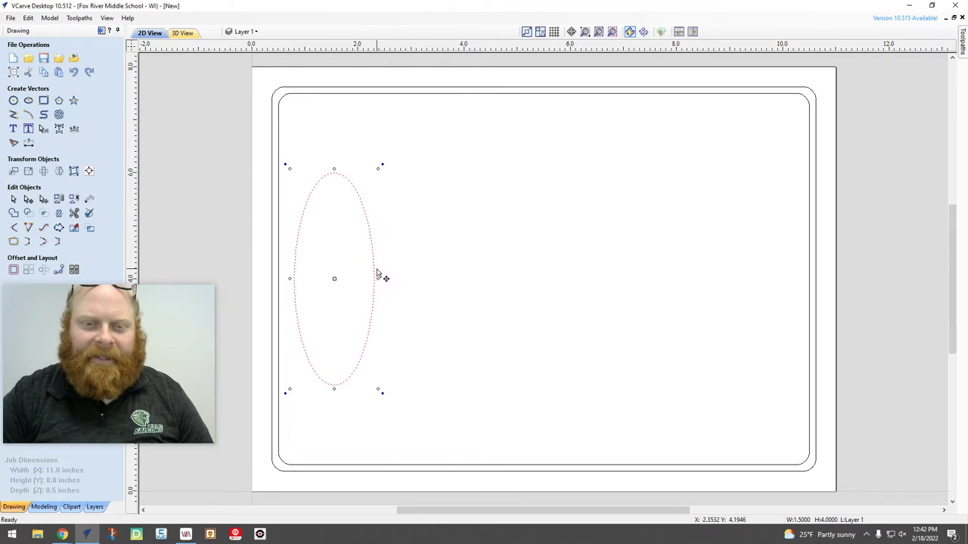
{"action": "key", "text": "Delete"}
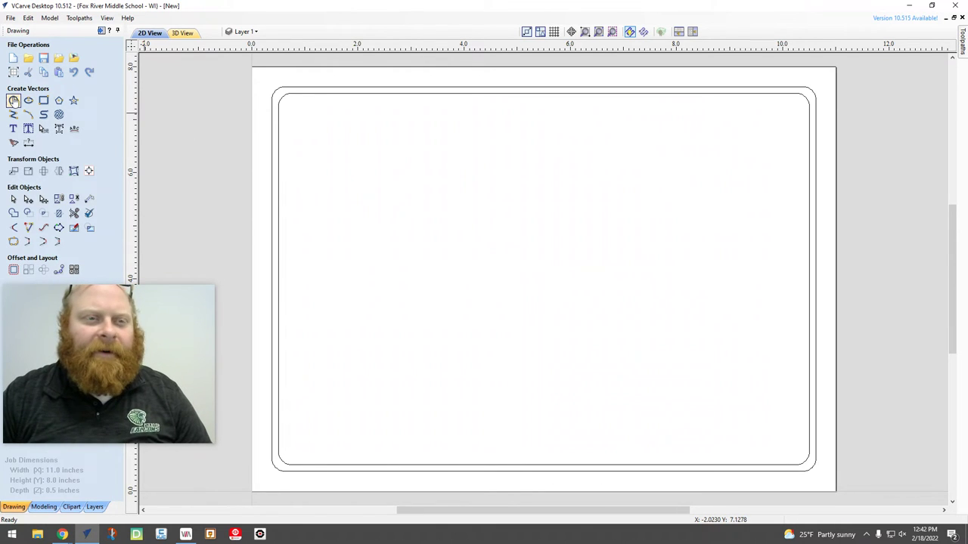
Draw a circle with a 2.5 inch diameter, centred at X 5.5, Y 4.0.
{"action": "left_click", "coordinate": [13, 100]}
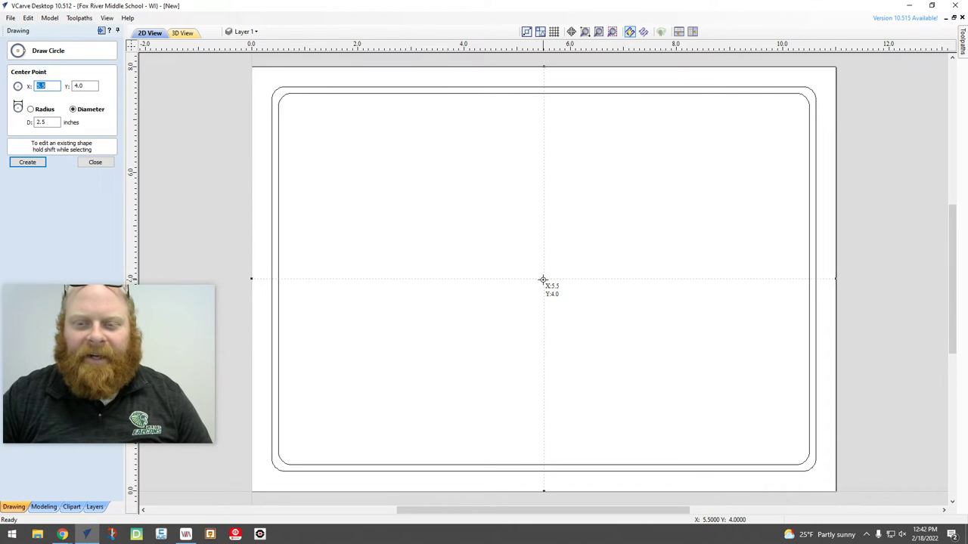
{"action": "double_click", "coordinate": [53, 121]}
{"action": "left_click", "coordinate": [52, 121]}
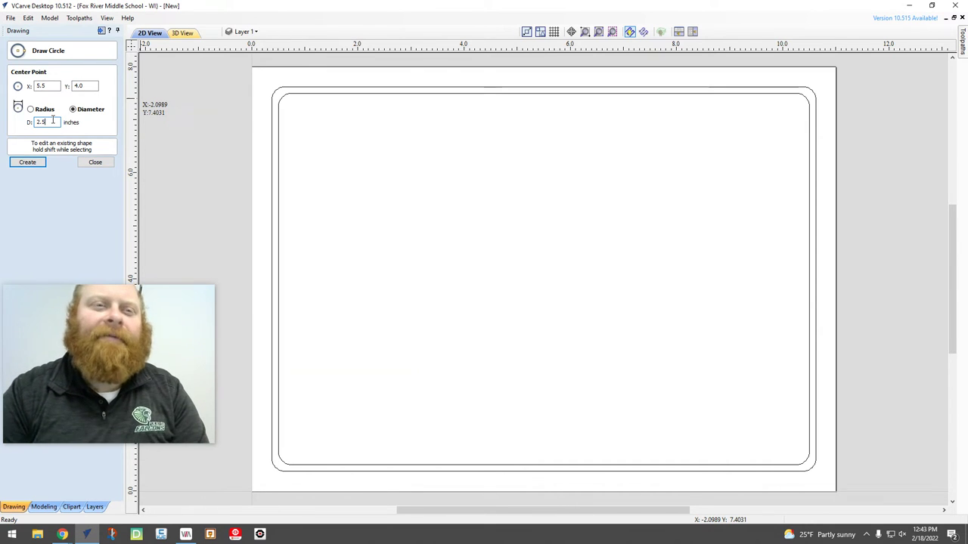
{"action": "left_click", "coordinate": [31, 161]}
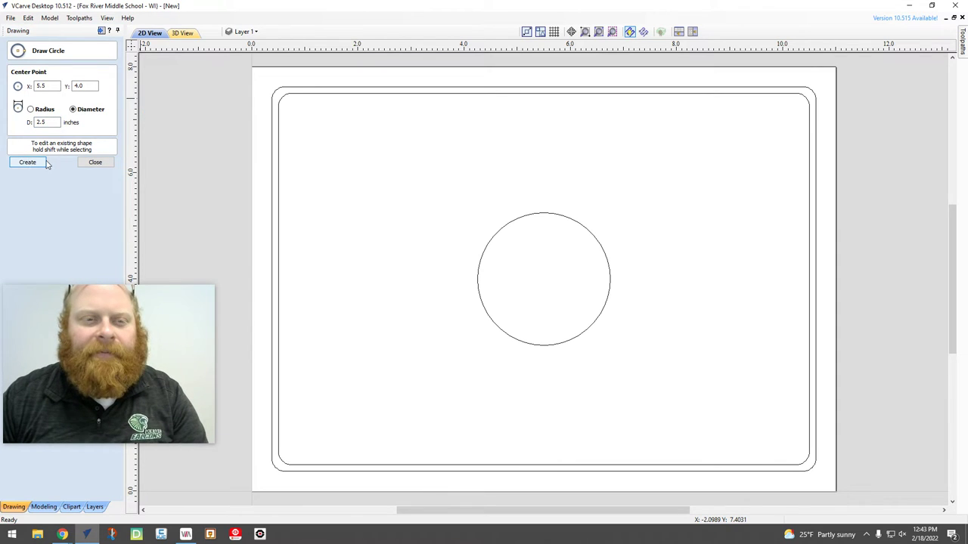
{"action": "left_click", "coordinate": [95, 162]}
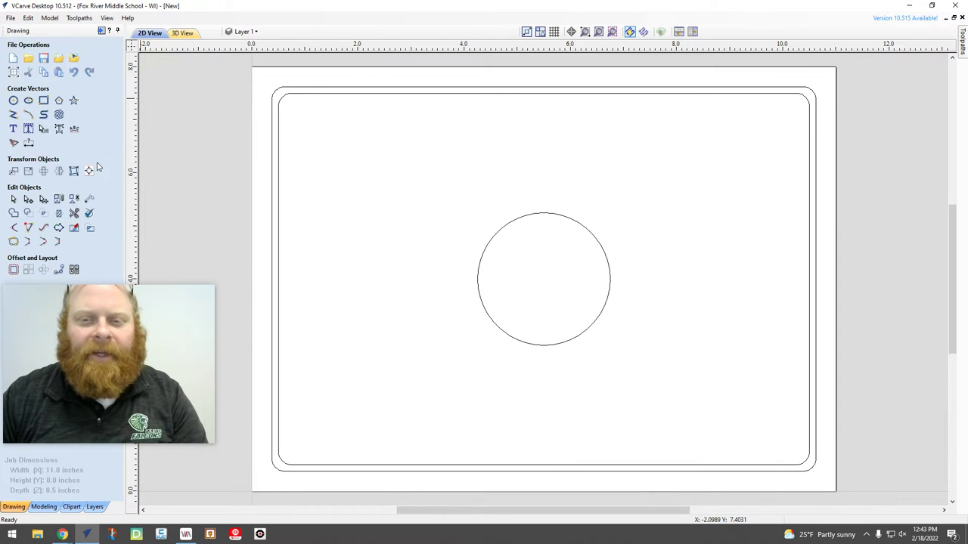
Nudge the 2.5 inch circle from the centre of the board into the upper-left corner area of the inner rectangle.
{"action": "left_click", "coordinate": [489, 245]}
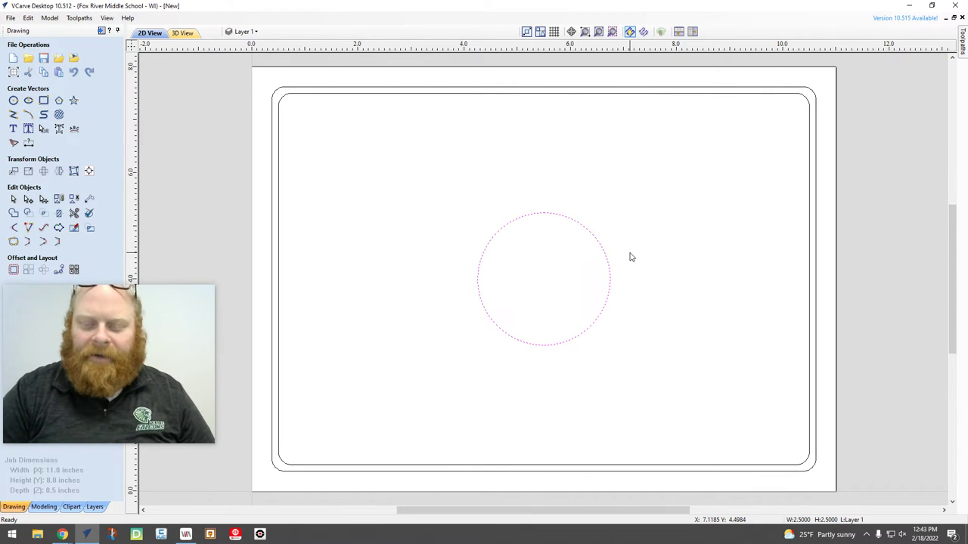
{"action": "key", "text": "Left"}
{"action": "key", "text": "Left"}
{"action": "key", "text": "Left"}
{"action": "key", "text": "Left"}
{"action": "key", "text": "Left"}
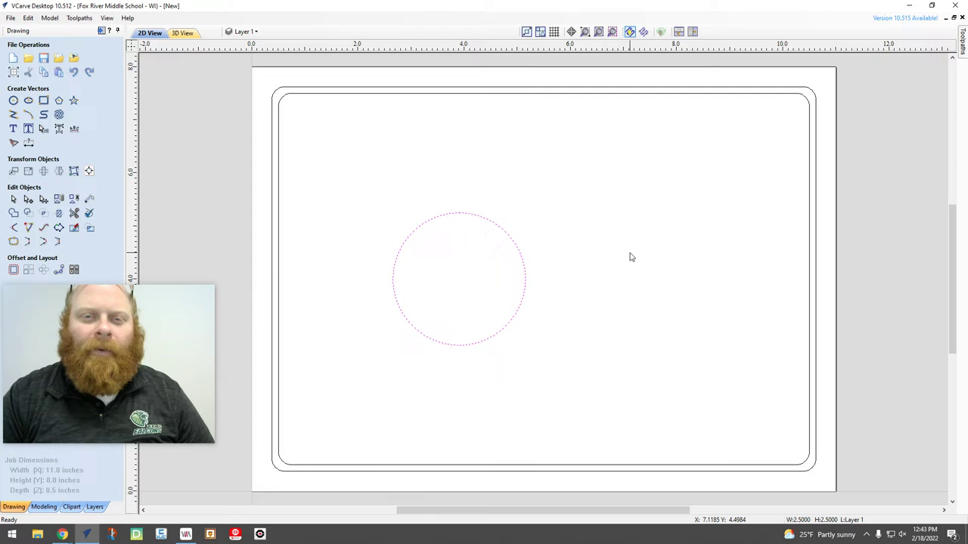
{"action": "key", "text": "Left"}
{"action": "key", "text": "Left"}
{"action": "key", "text": "Left"}
{"action": "key", "text": "Left"}
{"action": "key", "text": "Left"}
{"action": "key", "text": "Left"}
{"action": "key", "text": "Left"}
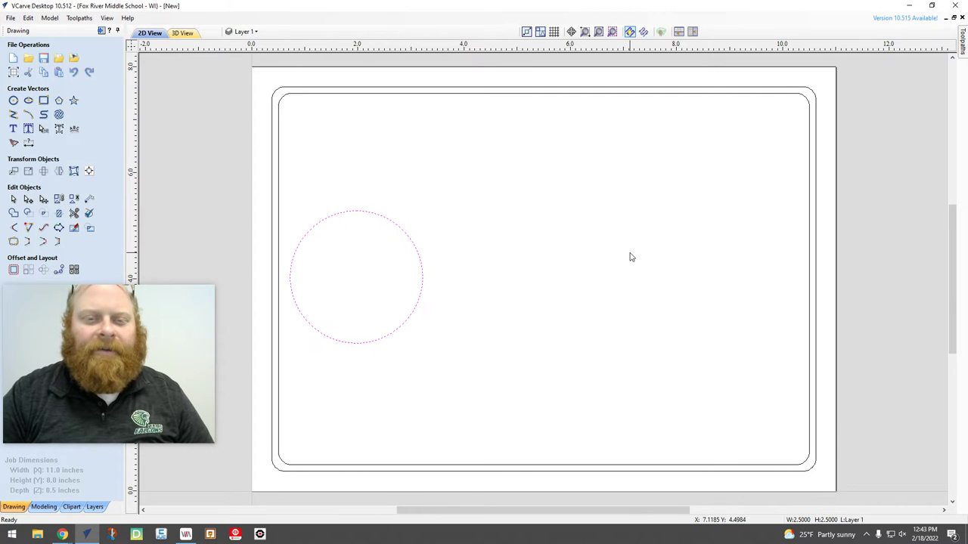
{"action": "key", "text": "Up"}
{"action": "key", "text": "Up"}
{"action": "key", "text": "Up"}
{"action": "key", "text": "Up"}
{"action": "key", "text": "Up"}
{"action": "key", "text": "Up"}
{"action": "key", "text": "Up"}
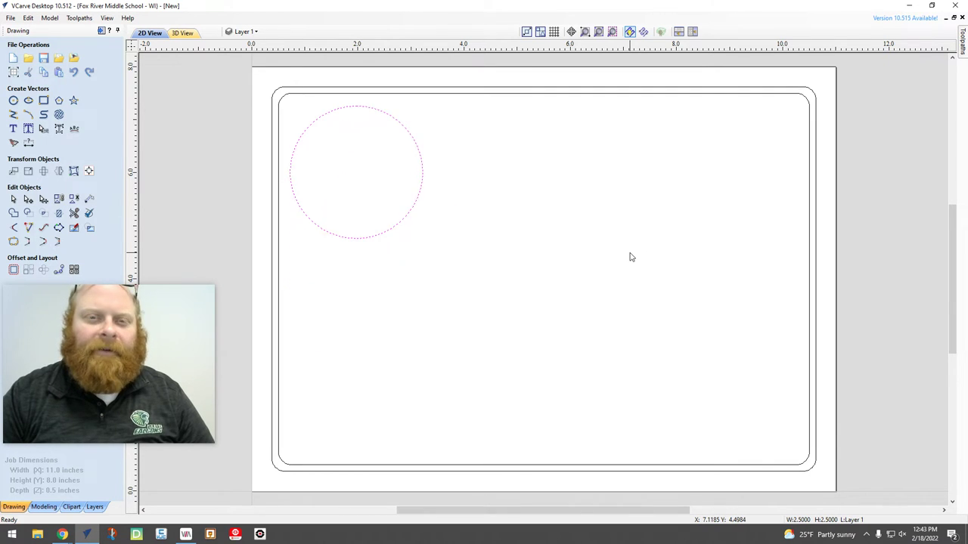
{"action": "key", "text": "Up"}
{"action": "key", "text": "Up"}
{"action": "key", "text": "Left"}
{"action": "key", "text": "Up"}
{"action": "key", "text": "Up"}
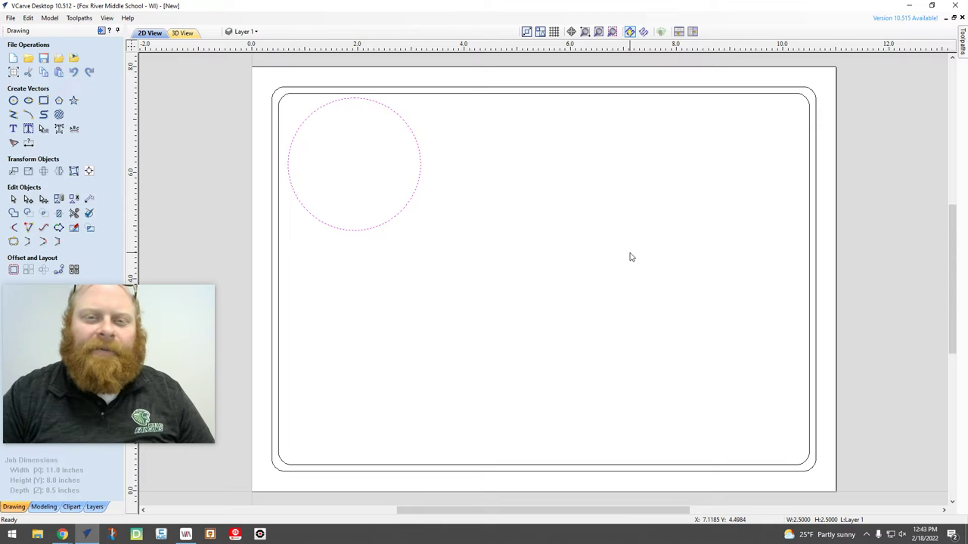
{"action": "key", "text": "Left"}
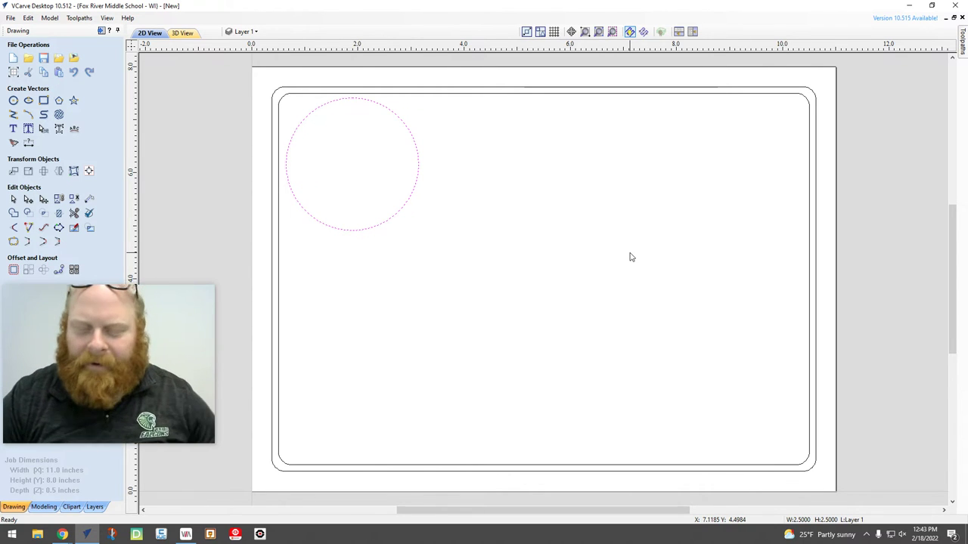
Nudge the circle slightly down and right, away from the inner rectangle's corner, to a centre of about X 2.1, Y 5.9.
{"action": "key", "text": "Down"}
{"action": "key", "text": "Down"}
{"action": "key", "text": "Down"}
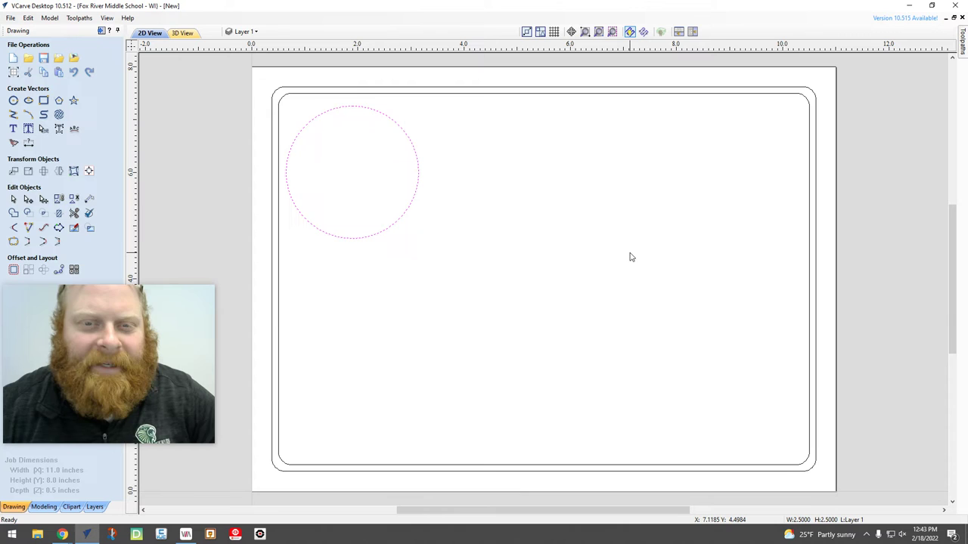
{"action": "key", "text": "Right"}
{"action": "key", "text": "Right"}
{"action": "key", "text": "Right"}
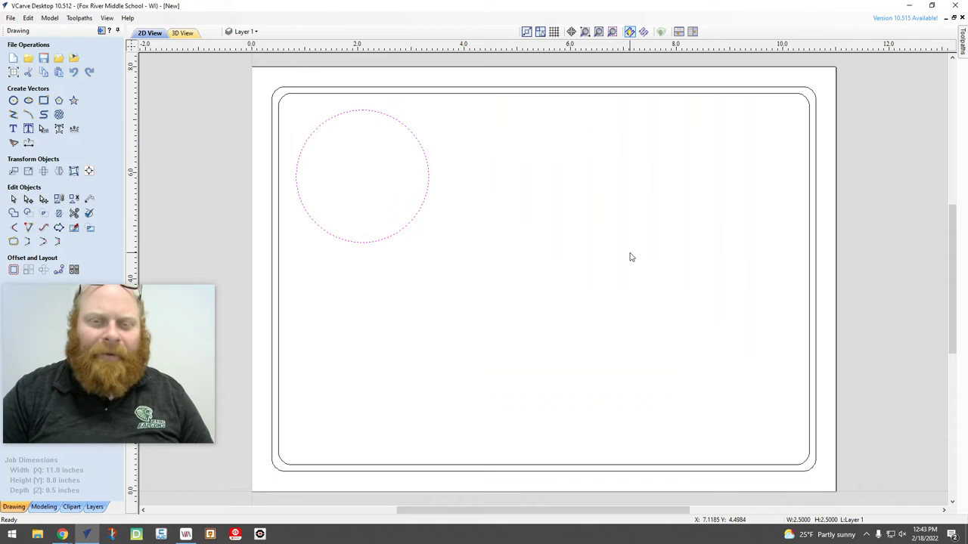
{"action": "key", "text": "Down"}
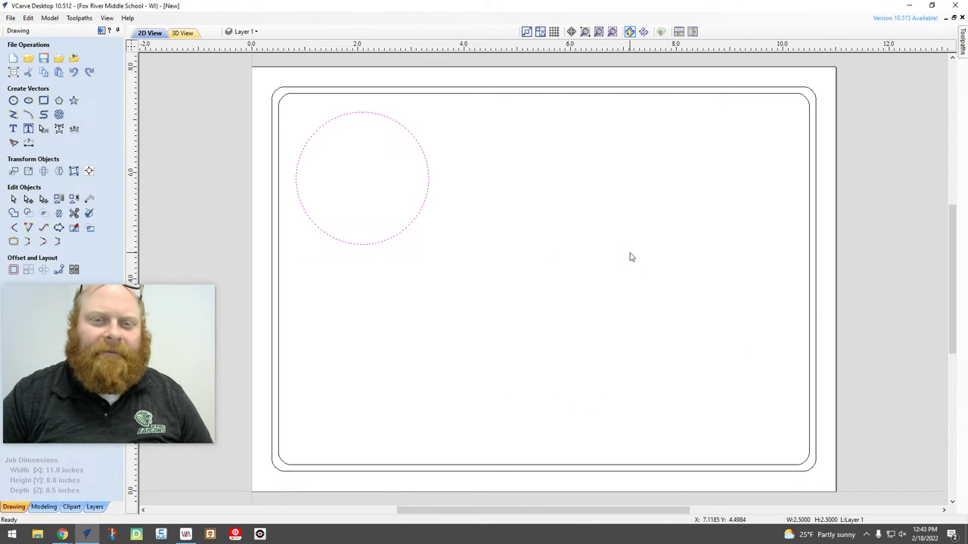
{"action": "key", "text": "Right"}
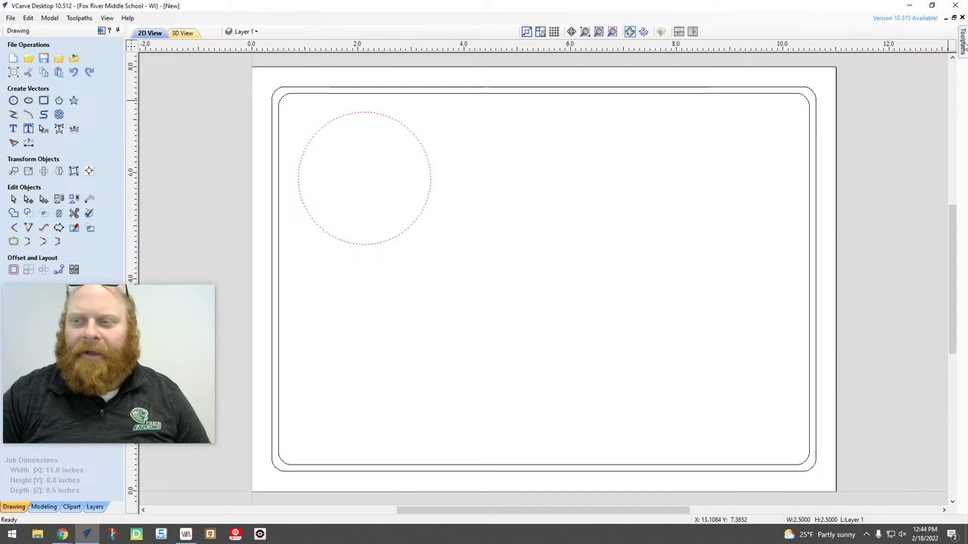
Start a 2D profile toolpath for the circle and select the 1/8 inch End Mill as its tool.
{"action": "mouse_move", "coordinate": [963, 45]}
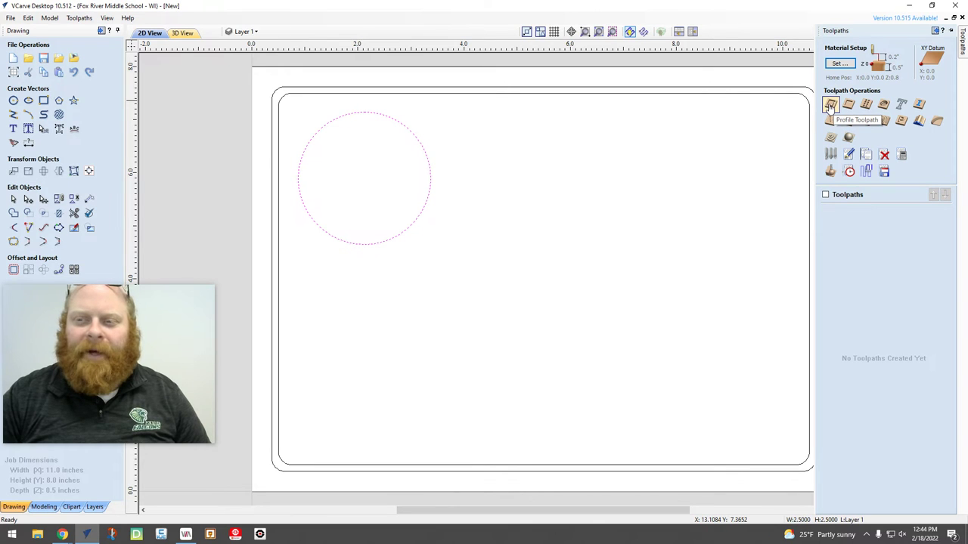
{"action": "left_click", "coordinate": [830, 105]}
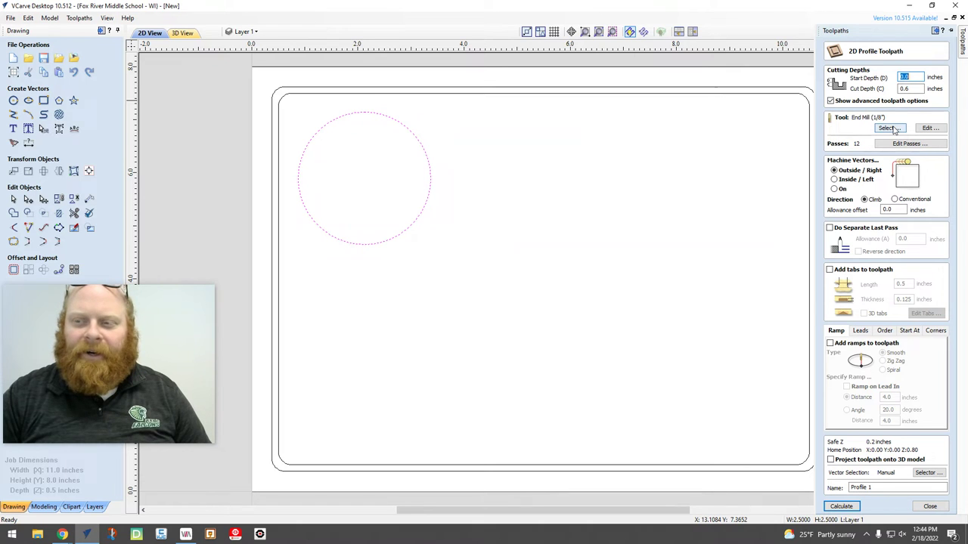
{"action": "left_click", "coordinate": [892, 129]}
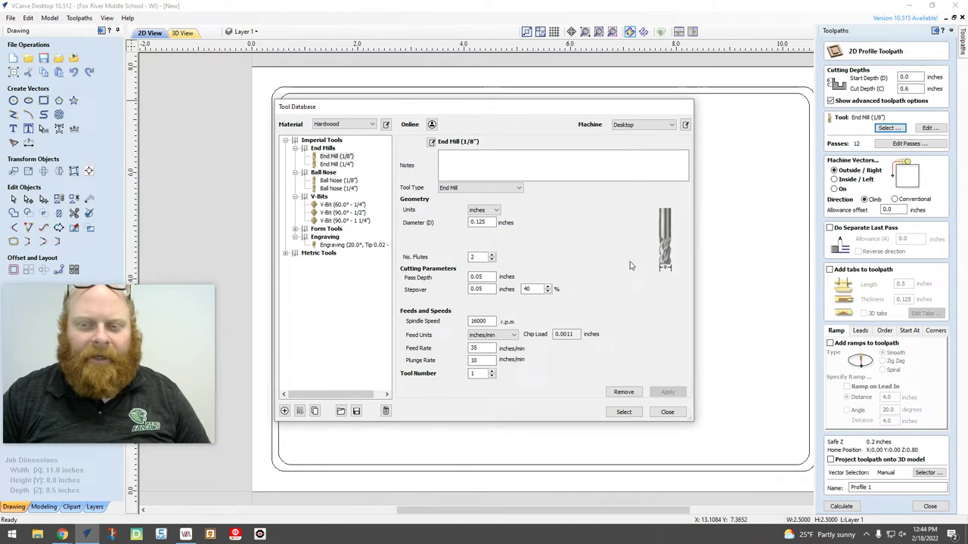
{"action": "left_click", "coordinate": [621, 412]}
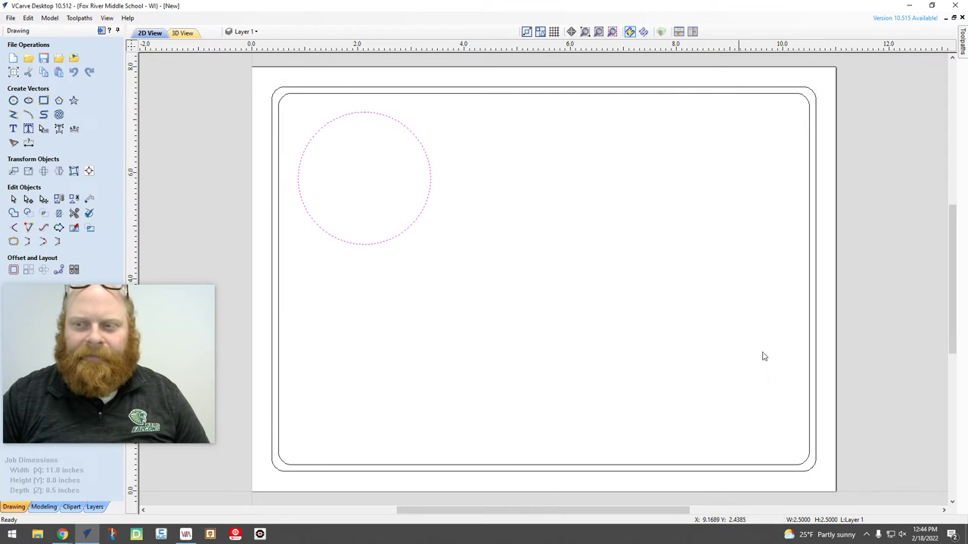
Try profile cut depths of 0.75 and 0.85 inches, and return the cut depth to 0.6 inches.
{"action": "mouse_move", "coordinate": [963, 41]}
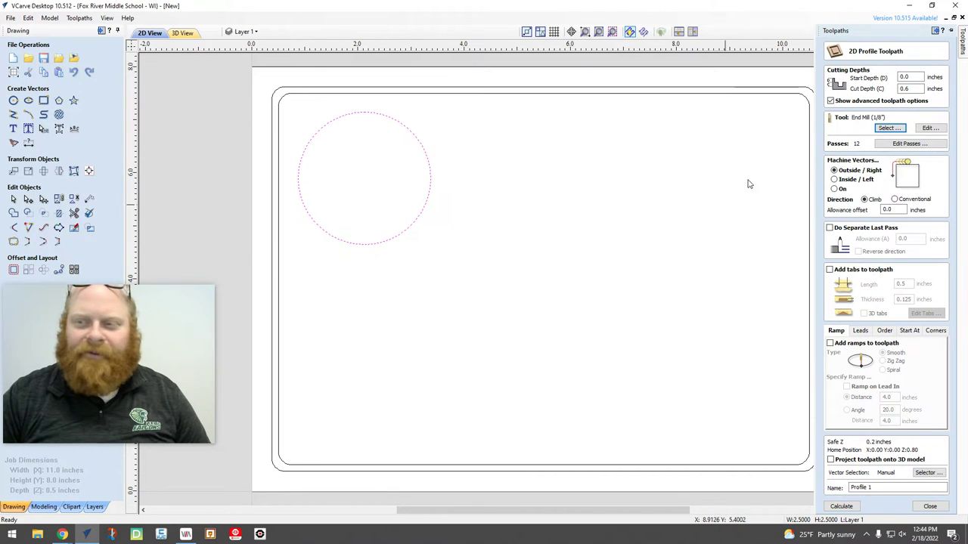
{"action": "left_click", "coordinate": [911, 89]}
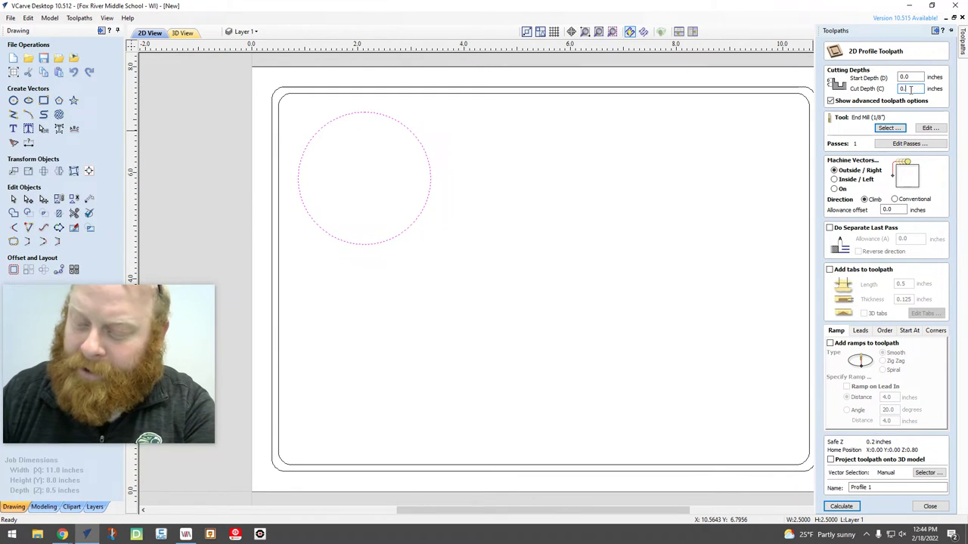
{"action": "key", "text": "BackSpace"}
{"action": "type", "text": "75"}
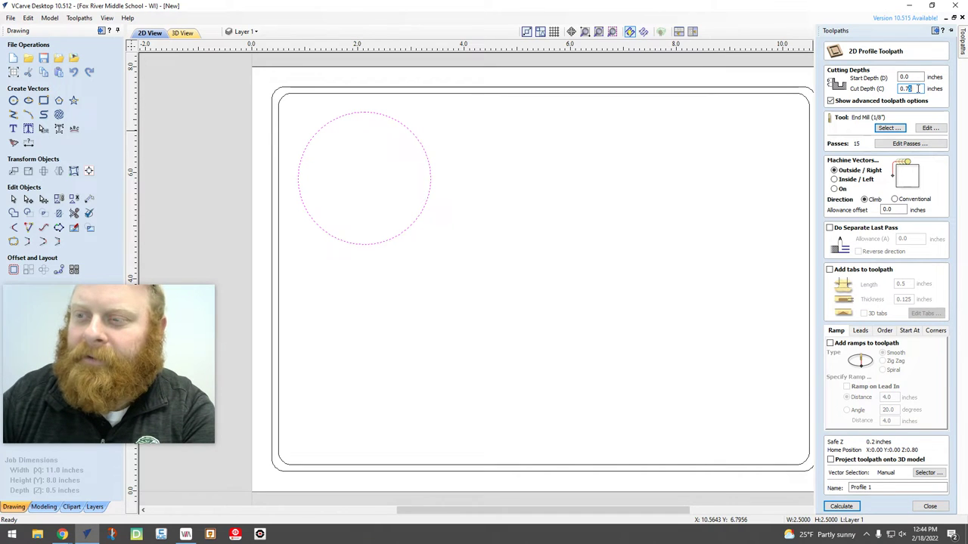
{"action": "key", "text": "BackSpace"}
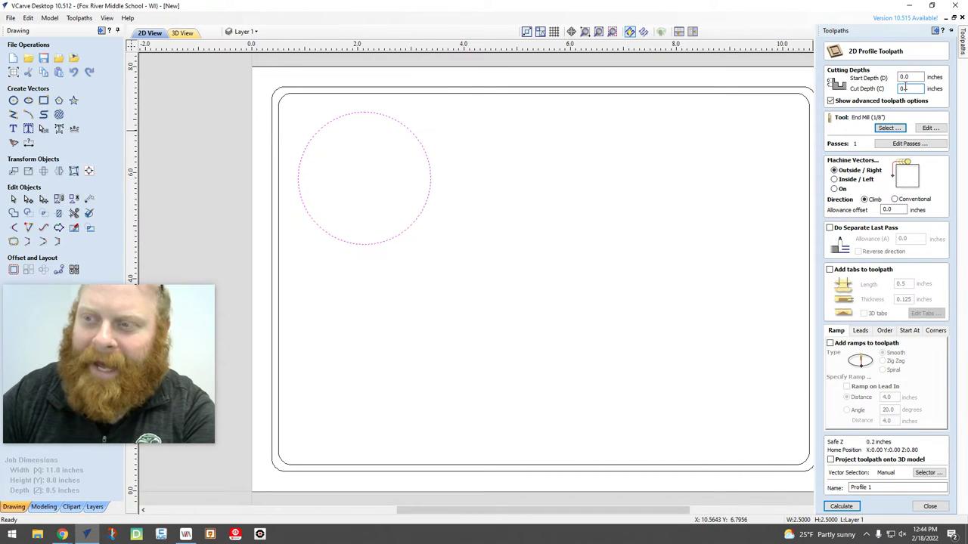
{"action": "type", "text": "85"}
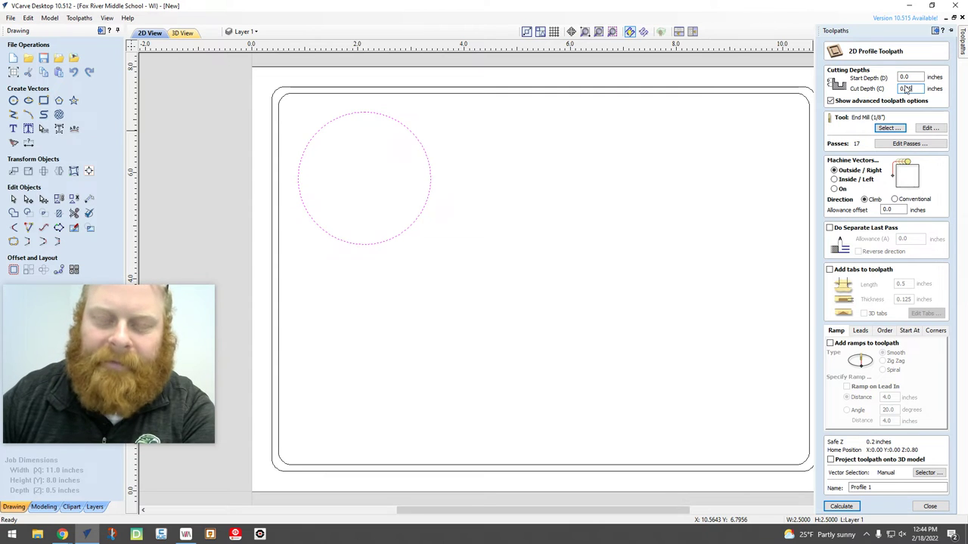
{"action": "key", "text": "BackSpace"}
{"action": "type", "text": "6"}
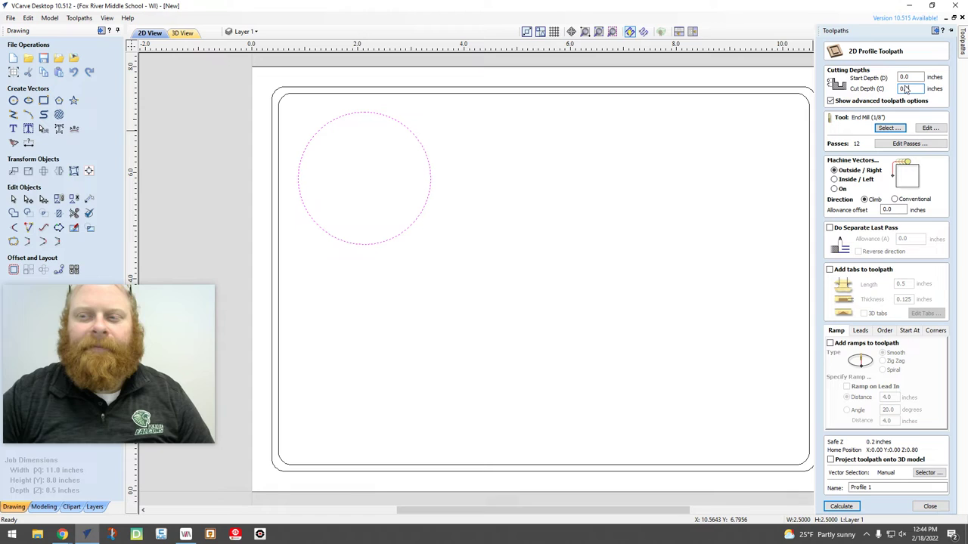
Name the profile toolpath SingerHole and calculate it.
{"action": "left_click_drag", "start_coordinate": [889, 487], "coordinate": [843, 483]}
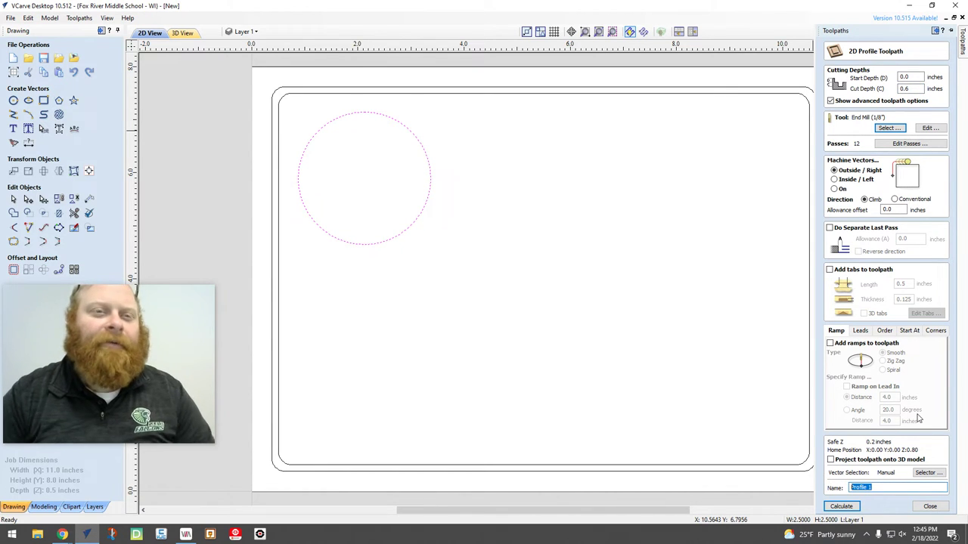
{"action": "type", "text": "SingerHole"}
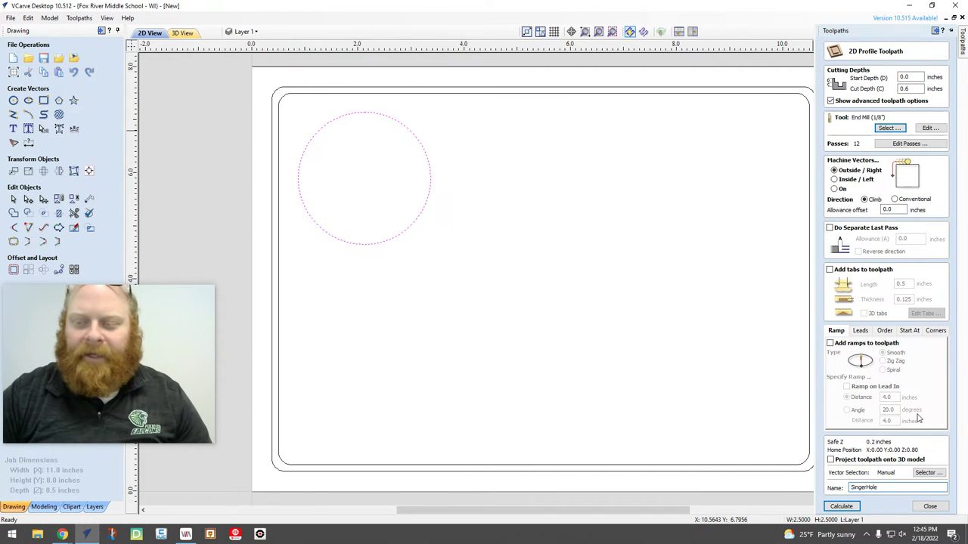
{"action": "left_click", "coordinate": [853, 510]}
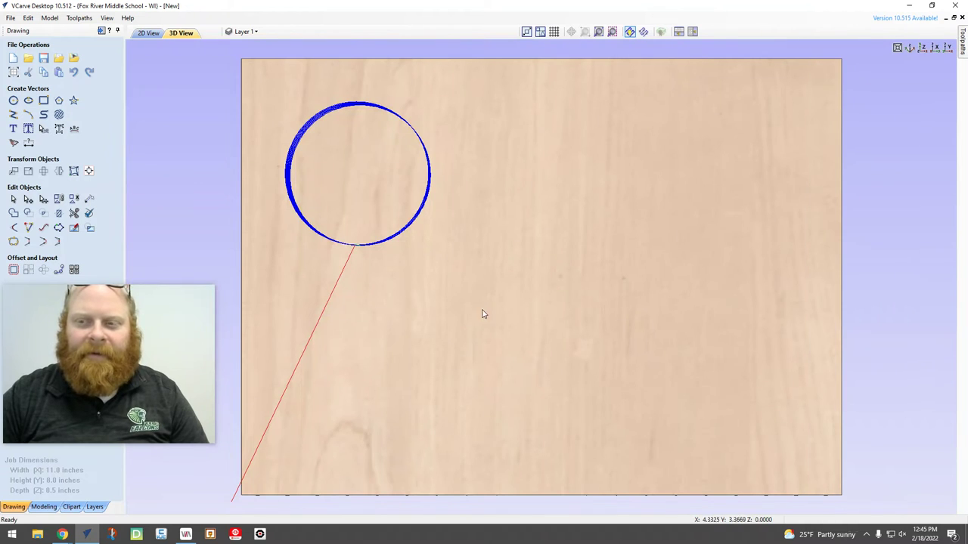
Set the preview colour of the SingerHole toolpath to magenta.
{"action": "mouse_move", "coordinate": [964, 46]}
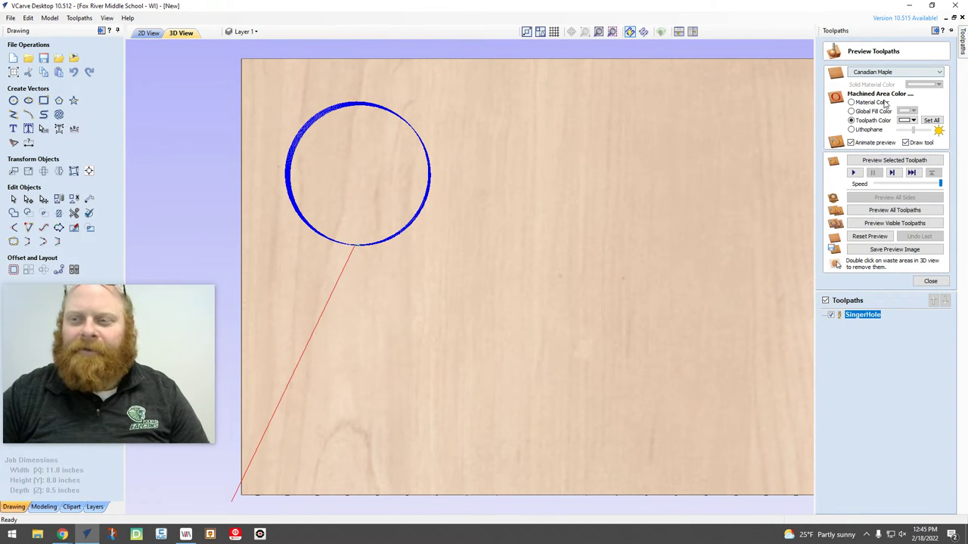
{"action": "left_click", "coordinate": [911, 120]}
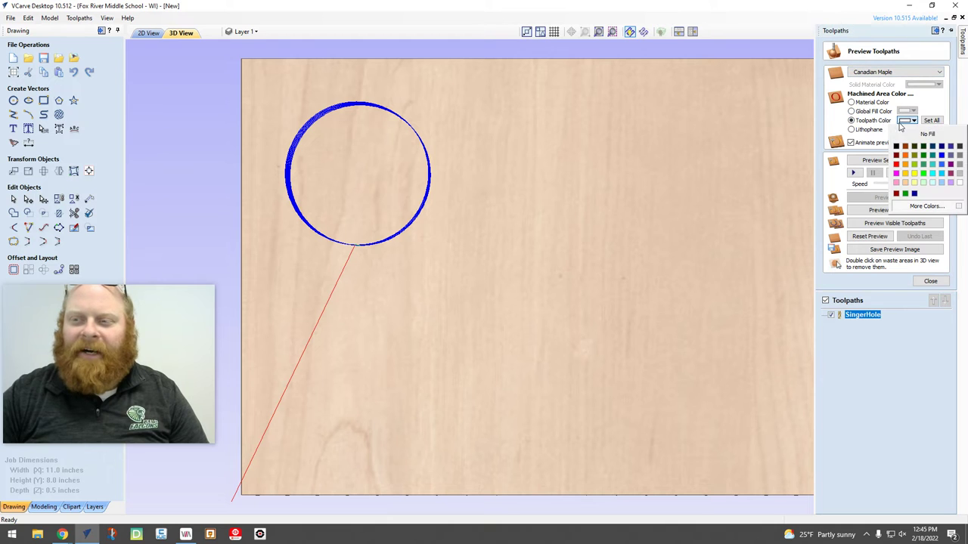
{"action": "left_click", "coordinate": [897, 178]}
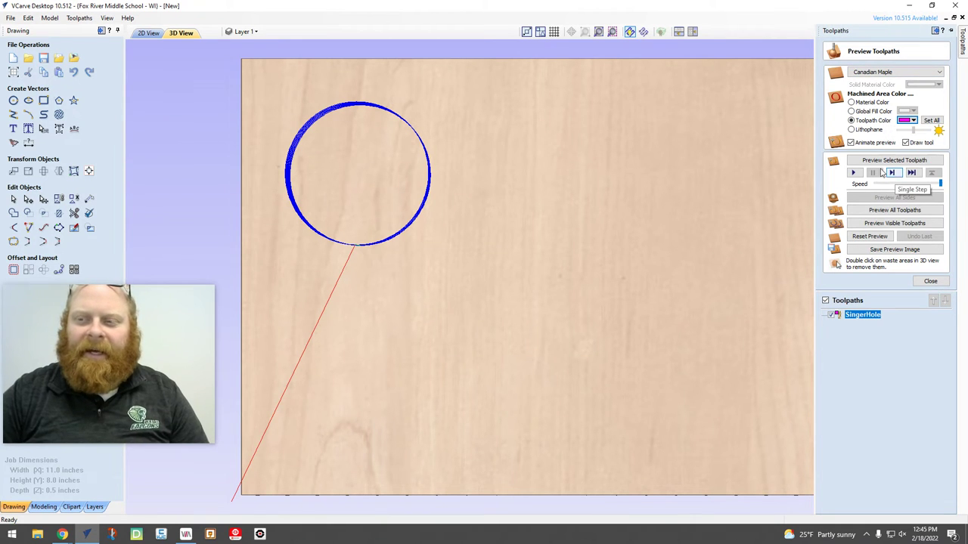
Run the SingerHole cutting simulation at reduced speed, slow it further and speed it up again, and close the preview.
{"action": "left_click_drag", "start_coordinate": [941, 183], "coordinate": [904, 184]}
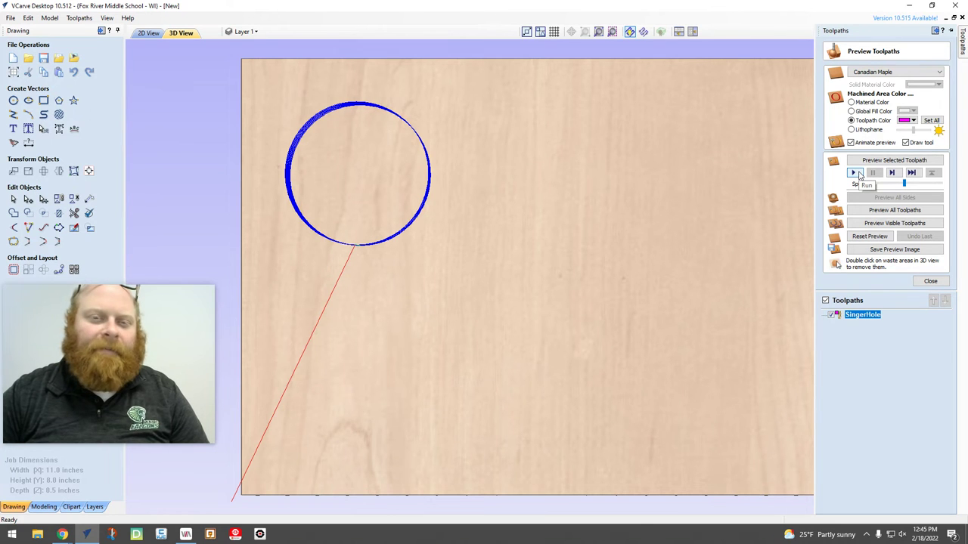
{"action": "left_click", "coordinate": [854, 173]}
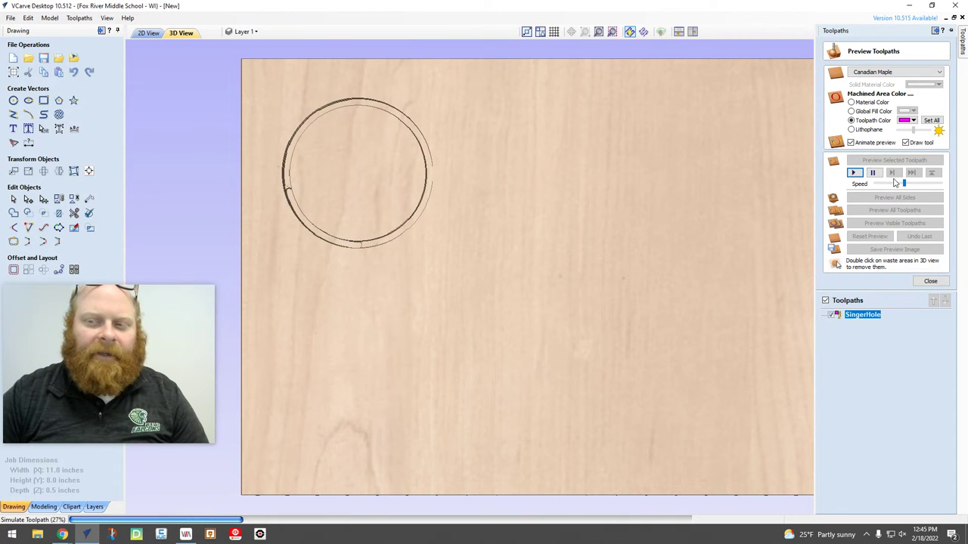
{"action": "left_click_drag", "start_coordinate": [903, 183], "coordinate": [882, 185]}
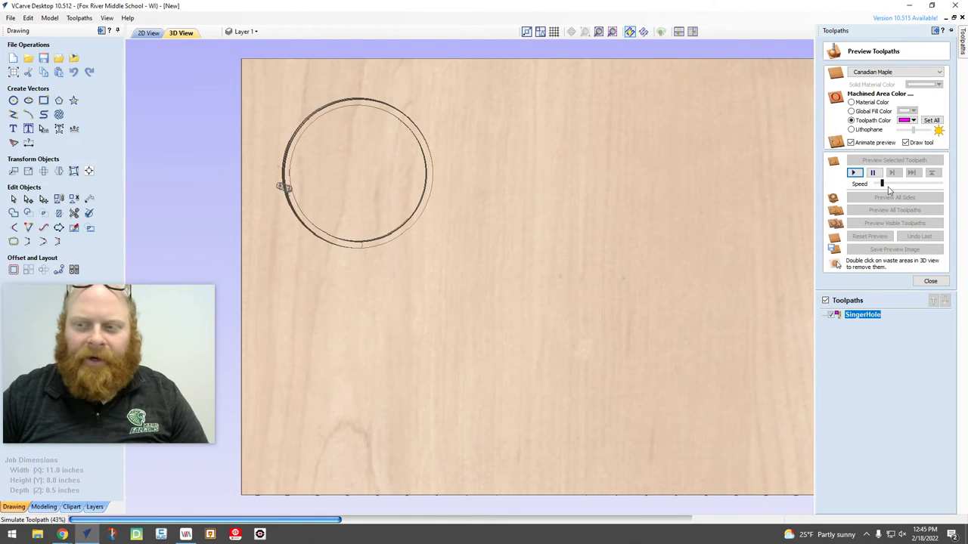
{"action": "left_click_drag", "start_coordinate": [883, 184], "coordinate": [926, 184]}
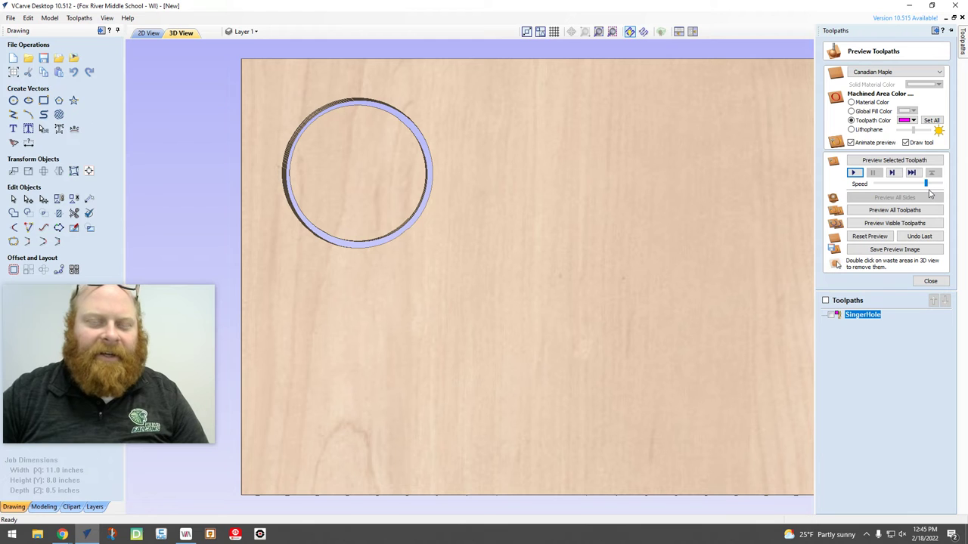
{"action": "left_click", "coordinate": [931, 281]}
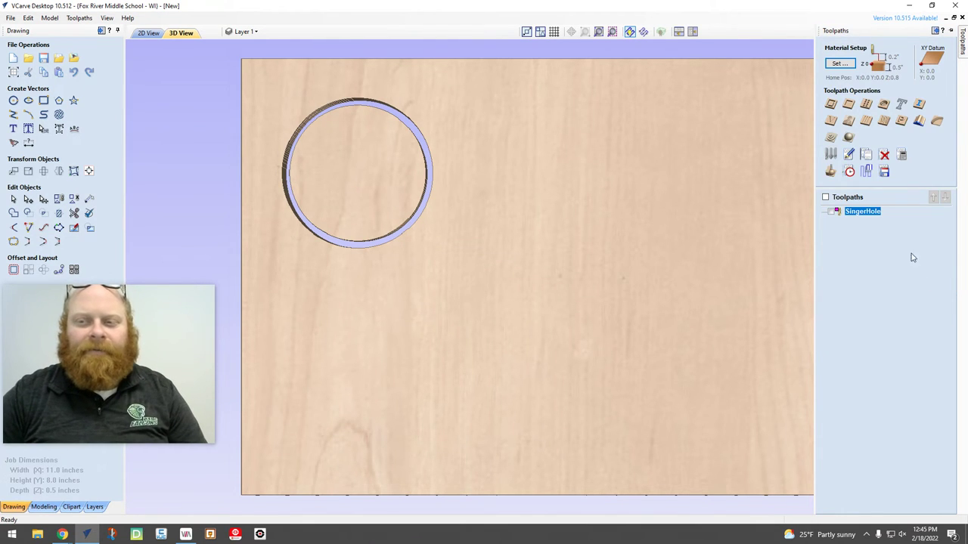
Return to the 2D view of the whole board and deselect the circle.
{"action": "left_click", "coordinate": [145, 33]}
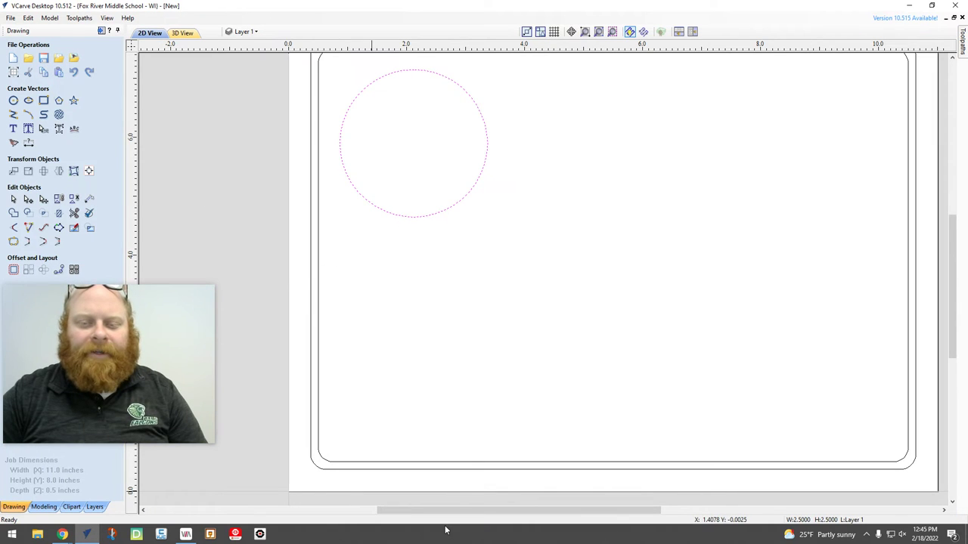
{"action": "left_click_drag", "start_coordinate": [450, 511], "coordinate": [486, 522]}
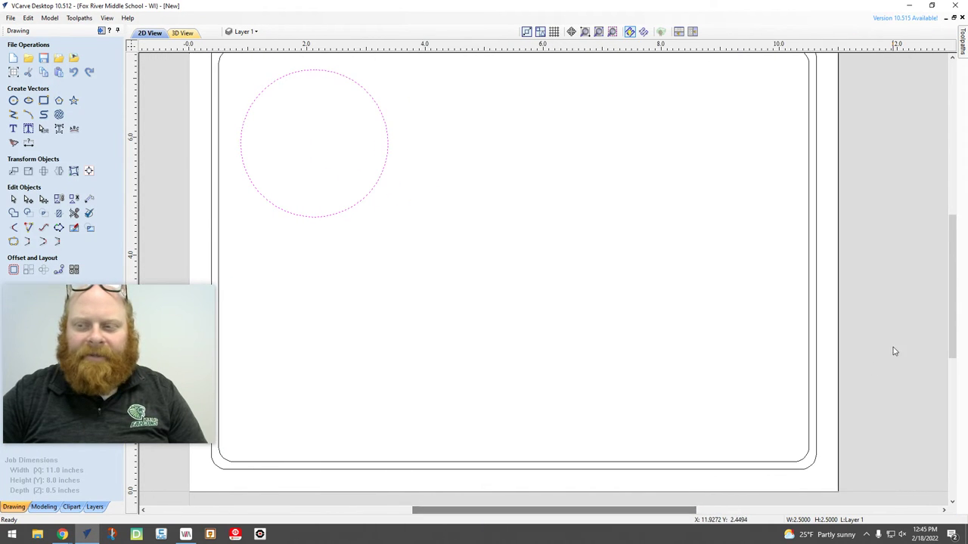
{"action": "left_click_drag", "start_coordinate": [953, 295], "coordinate": [953, 280]}
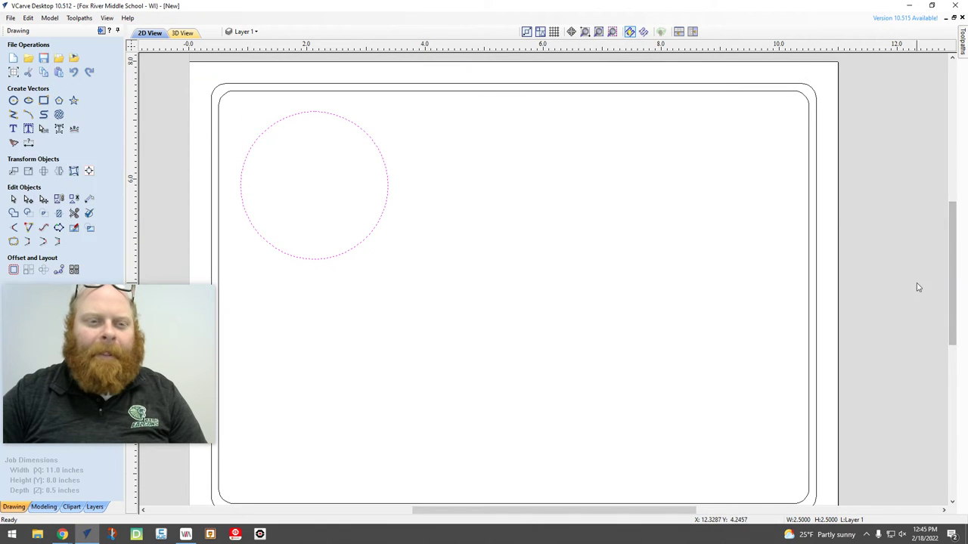
{"action": "left_click", "coordinate": [839, 218]}
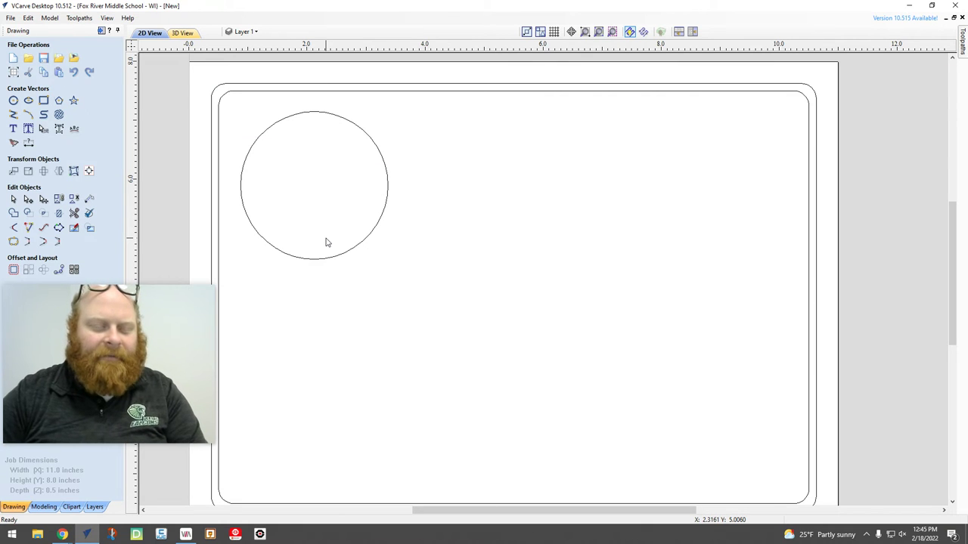
Start a pocket toolpath for the two rounded rectangles and replace its tool with the hardwood End Mill (1/8") from the tool database.
{"action": "left_click", "coordinate": [702, 87]}
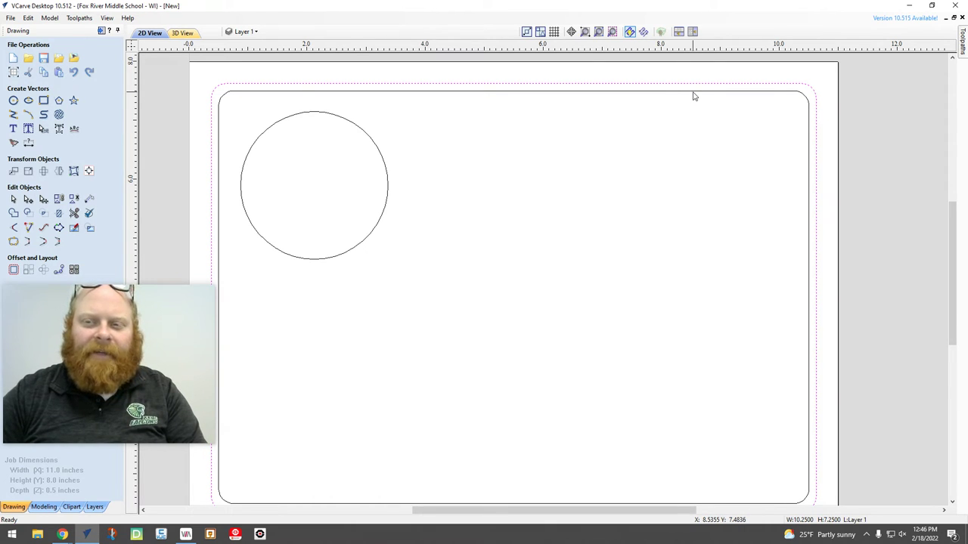
{"action": "left_click", "coordinate": [694, 96], "text": "shift"}
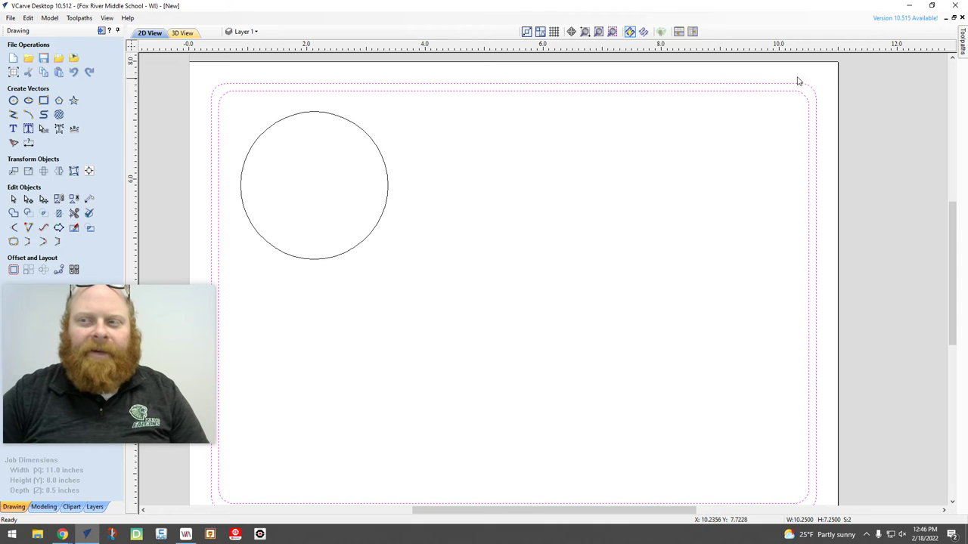
{"action": "mouse_move", "coordinate": [963, 42]}
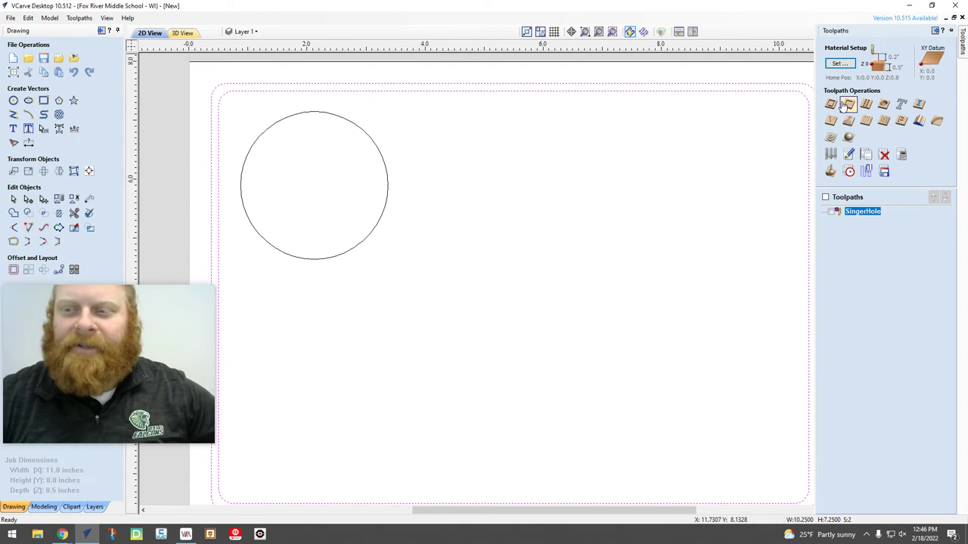
{"action": "left_click", "coordinate": [847, 104]}
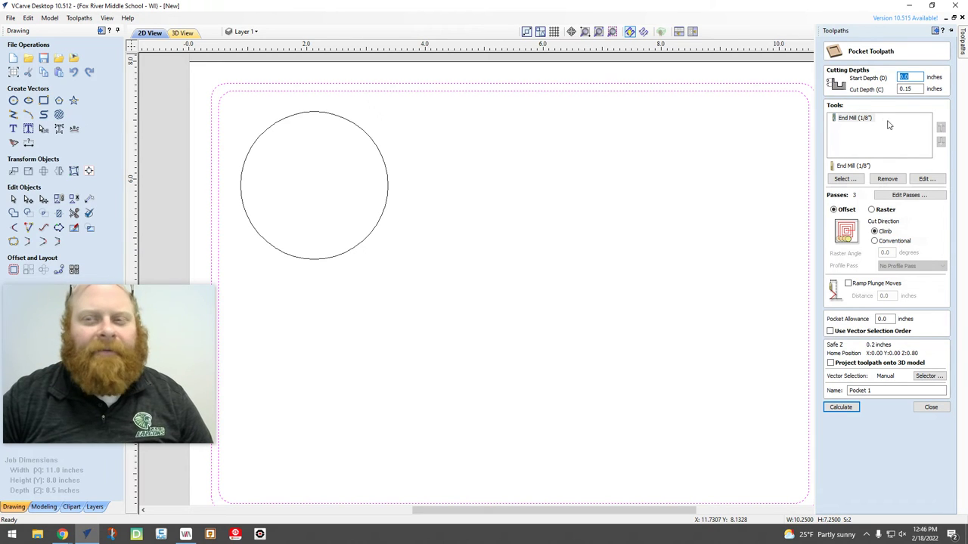
{"action": "left_click", "coordinate": [892, 179]}
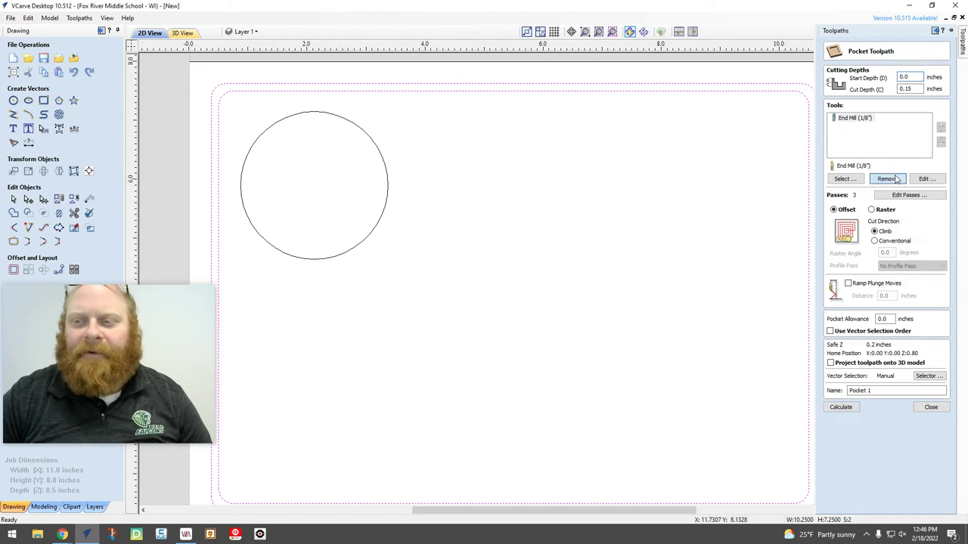
{"action": "left_click", "coordinate": [845, 180]}
{"action": "left_click", "coordinate": [333, 157]}
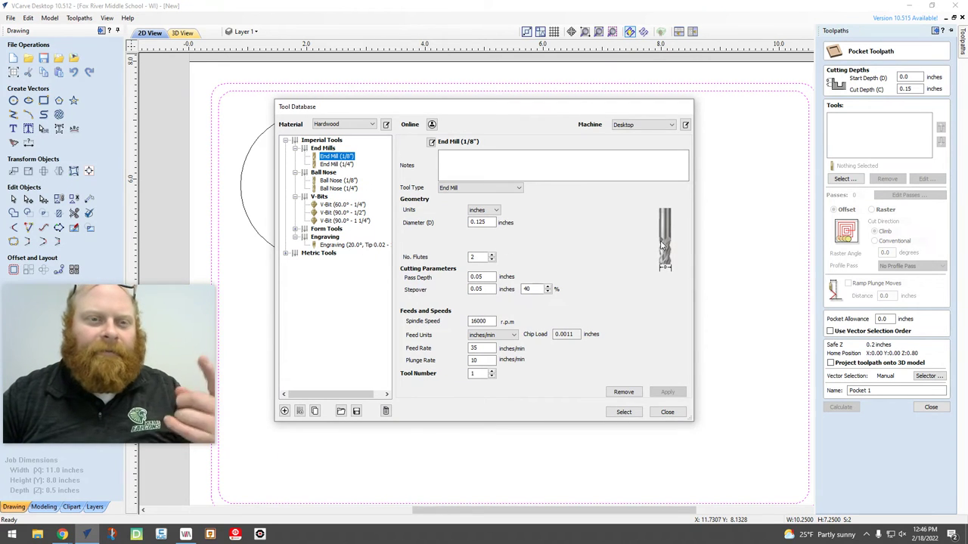
{"action": "left_click", "coordinate": [625, 413]}
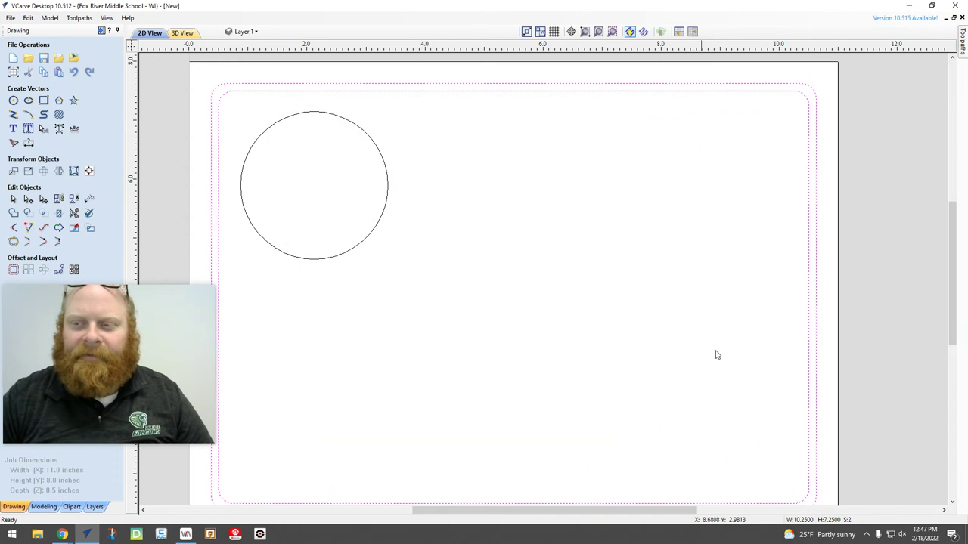
Check the cut depth and the individual pass depths of the pocket toolpath and accept them.
{"action": "left_click", "coordinate": [912, 89]}
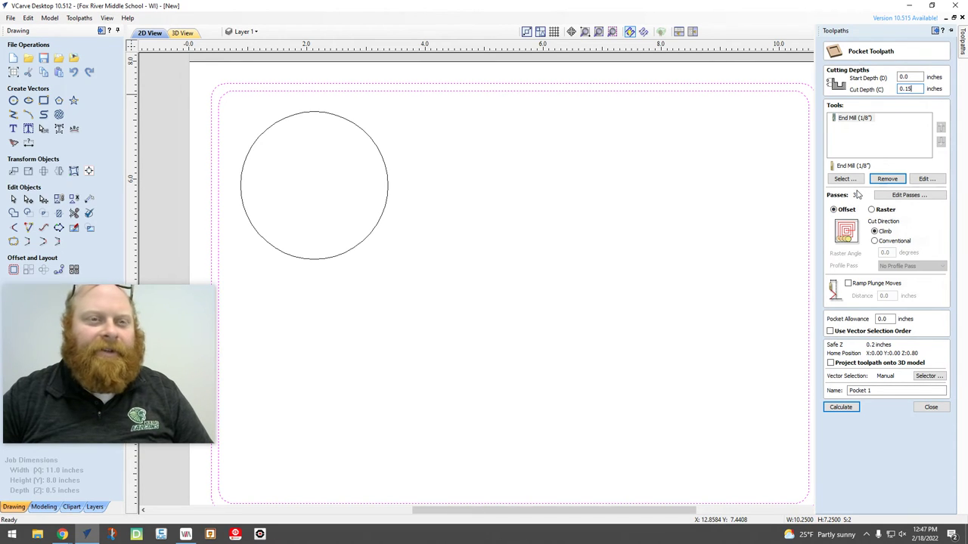
{"action": "left_click", "coordinate": [908, 195]}
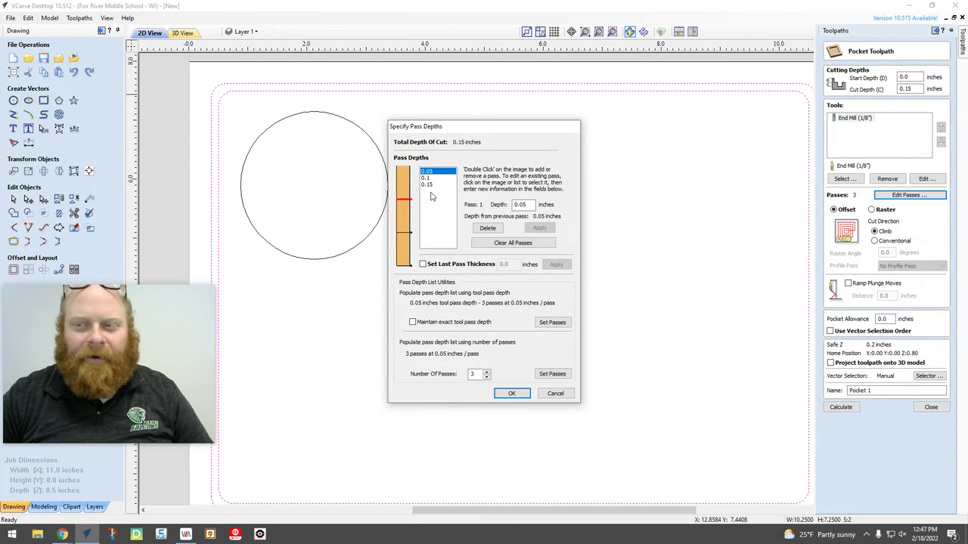
{"action": "left_click", "coordinate": [511, 394]}
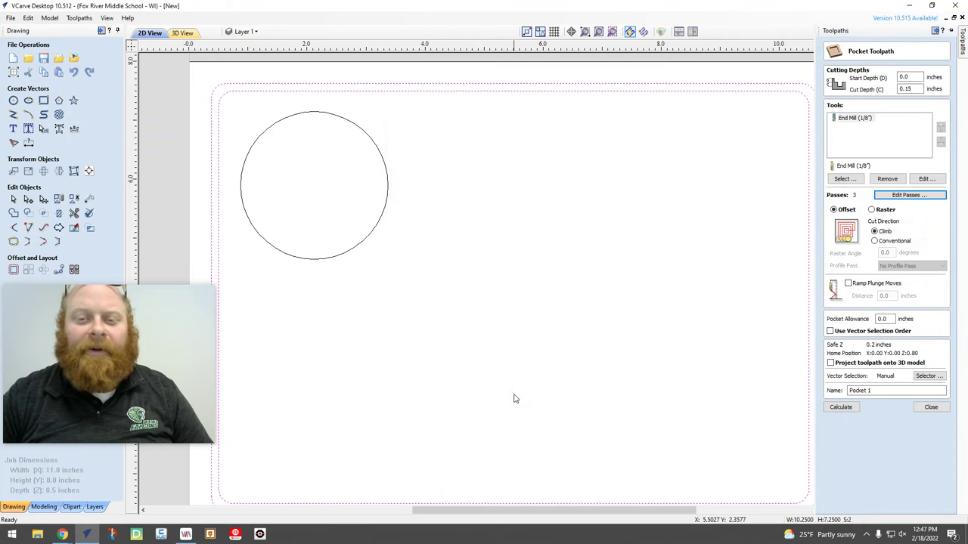
Name the pocket toolpath SingerTrench and calculate it.
{"action": "mouse_move", "coordinate": [962, 33]}
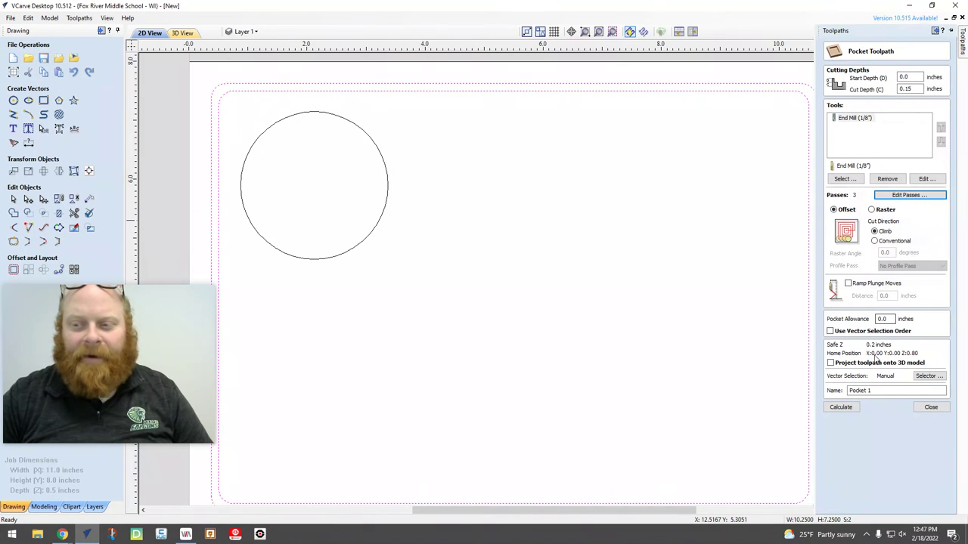
{"action": "left_click_drag", "start_coordinate": [875, 389], "coordinate": [827, 386]}
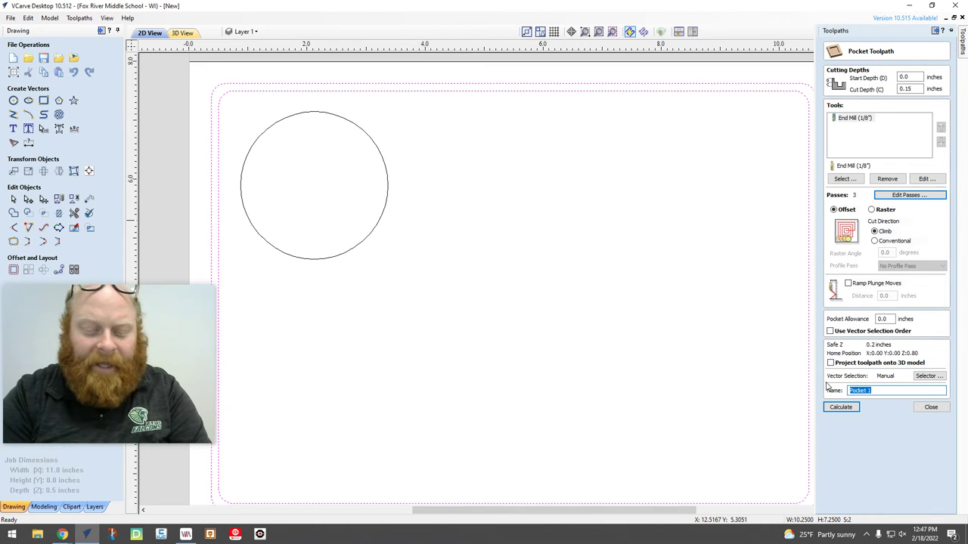
{"action": "type", "text": "Sm"}
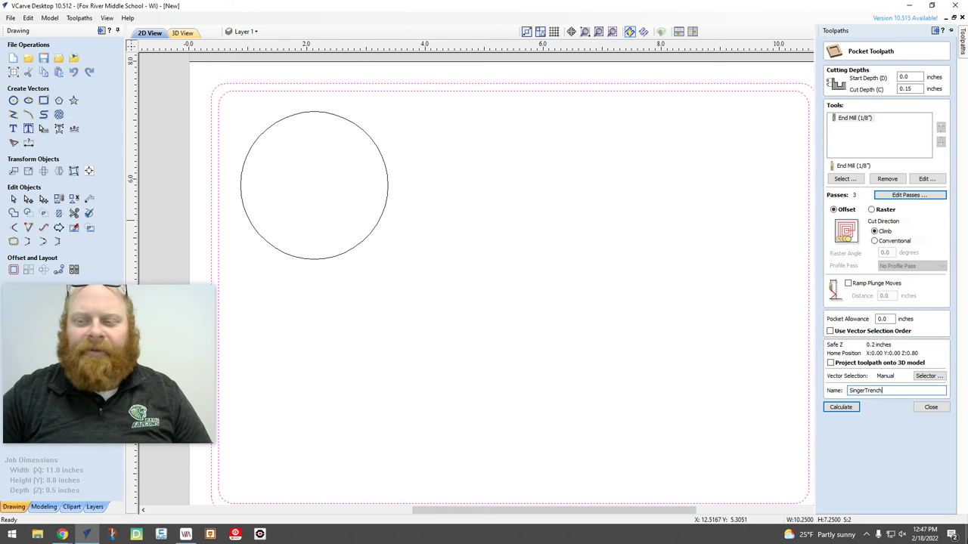
{"action": "left_click", "coordinate": [841, 407]}
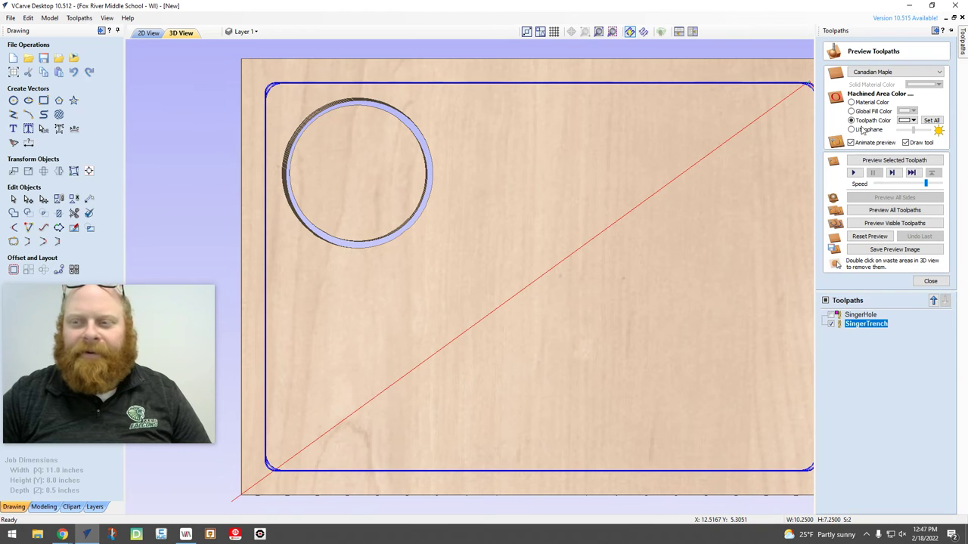
Set the SingerTrench preview colour to yellow and run its cutting simulation at reduced speed, resuming it and speeding it up to finish.
{"action": "left_click", "coordinate": [912, 120]}
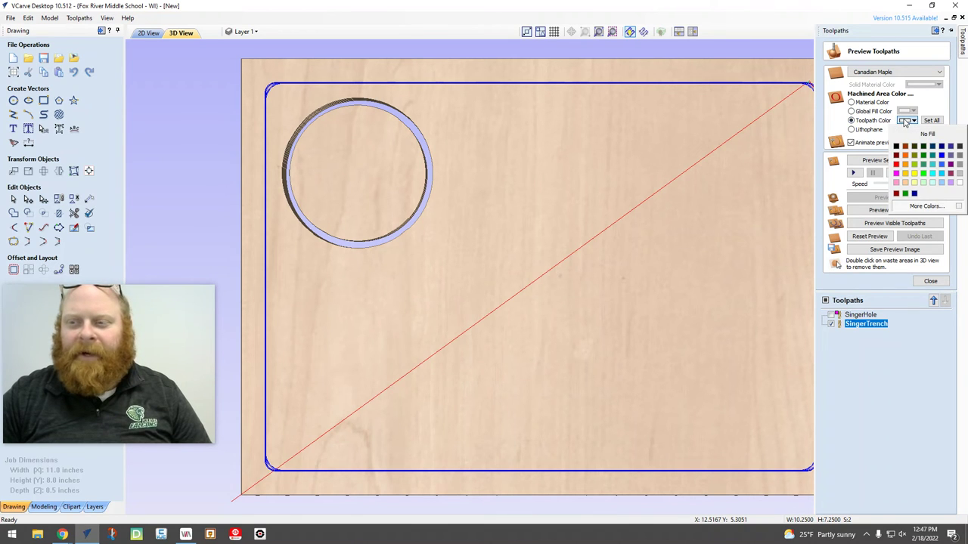
{"action": "left_click", "coordinate": [914, 173]}
{"action": "left_click_drag", "start_coordinate": [926, 184], "coordinate": [884, 184]}
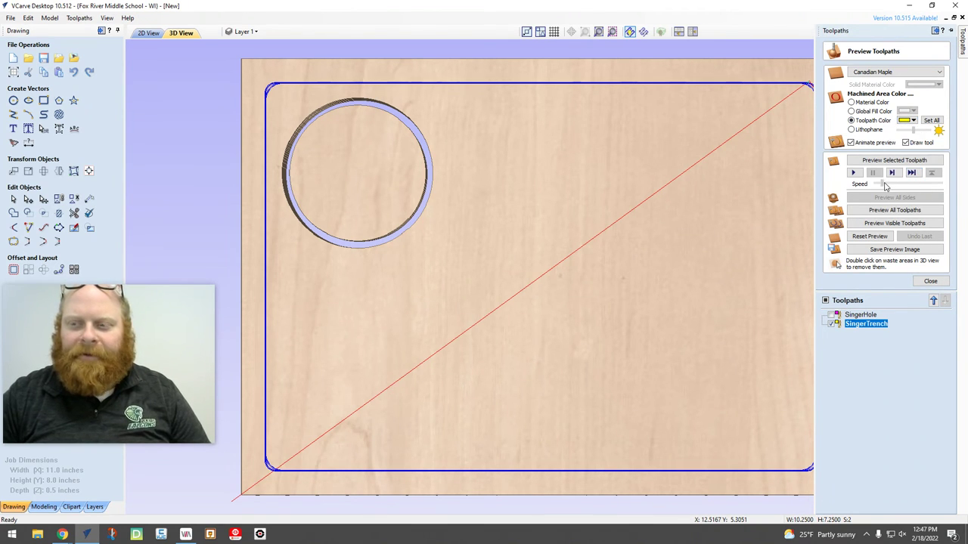
{"action": "left_click", "coordinate": [854, 173]}
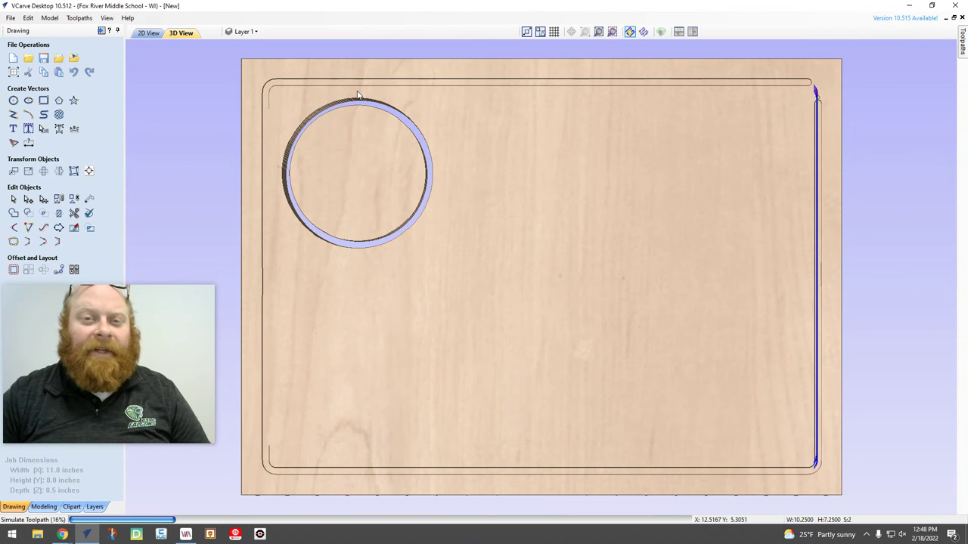
{"action": "mouse_move", "coordinate": [964, 46]}
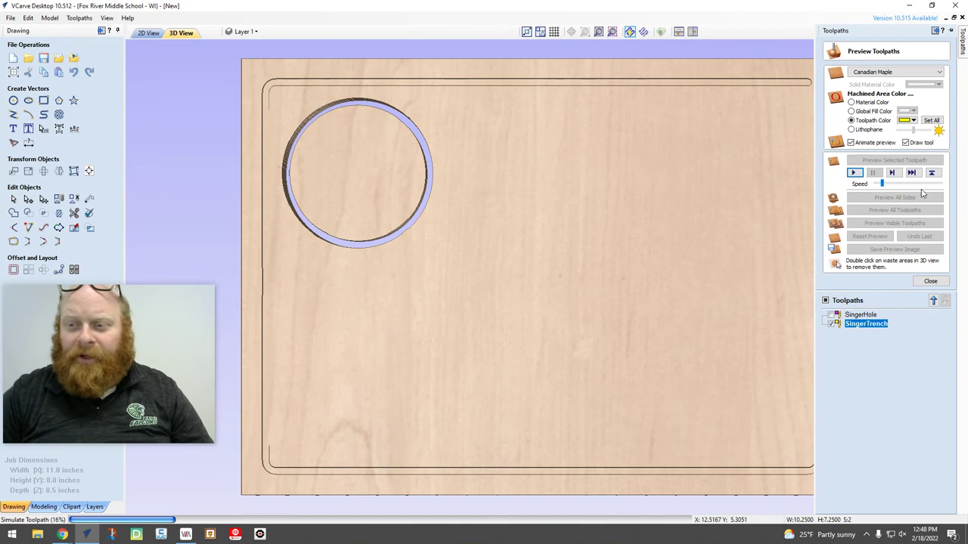
{"action": "left_click", "coordinate": [855, 173]}
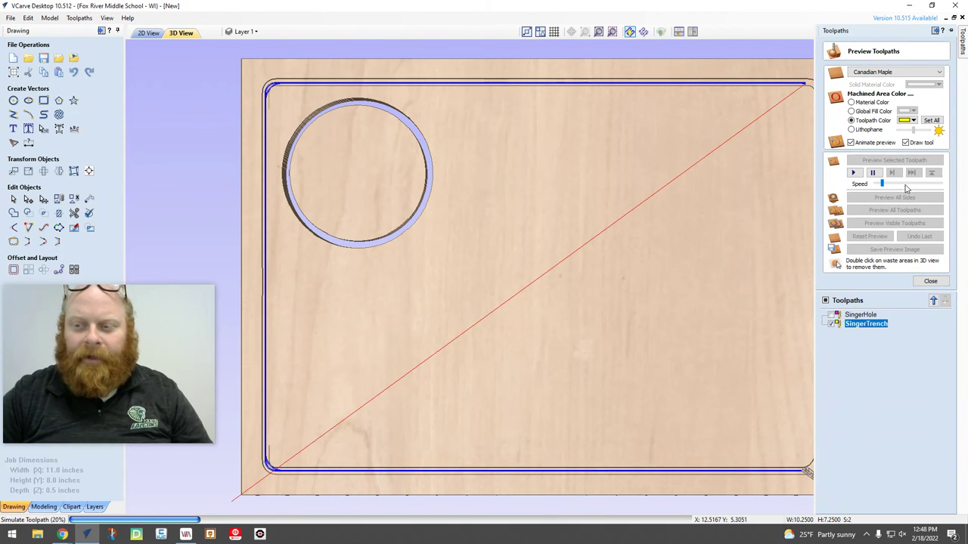
{"action": "left_click", "coordinate": [929, 185]}
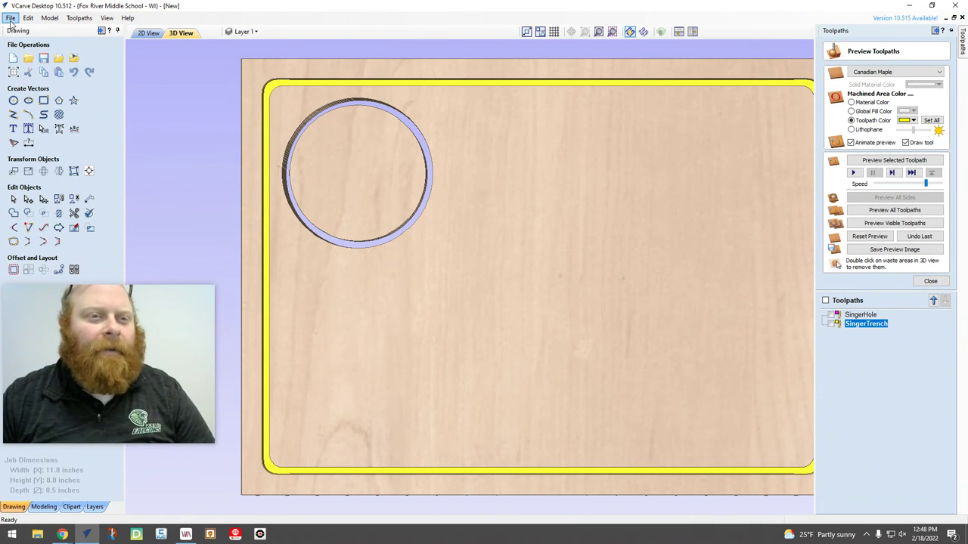
Save the project as SingerCuttingBoard in VCarve format on the USB Drive (E:).
{"action": "left_click", "coordinate": [44, 61]}
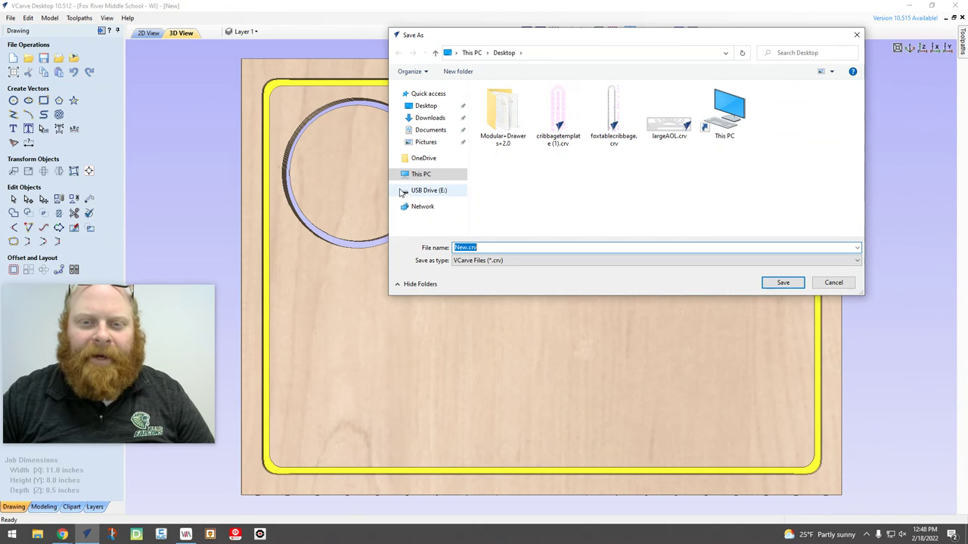
{"action": "left_click", "coordinate": [414, 195]}
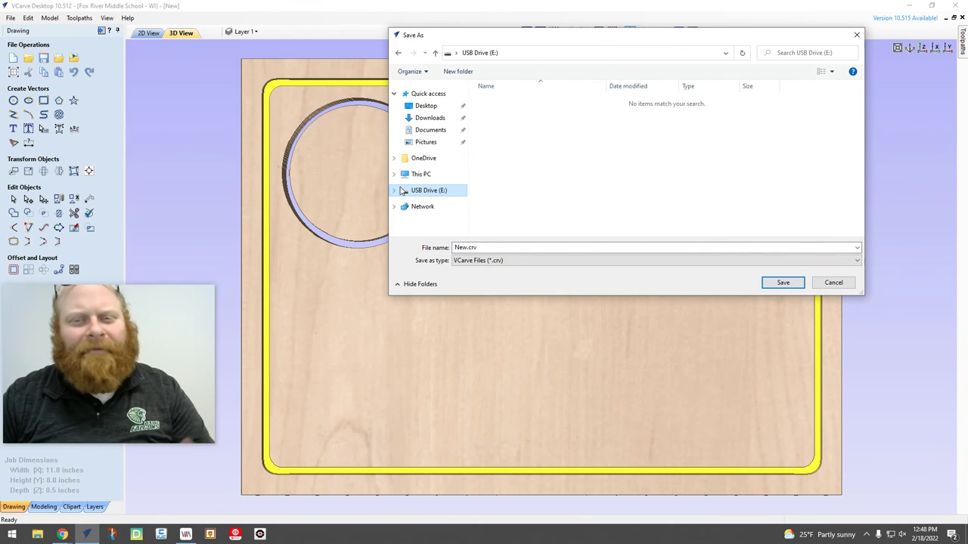
{"action": "left_click", "coordinate": [446, 248]}
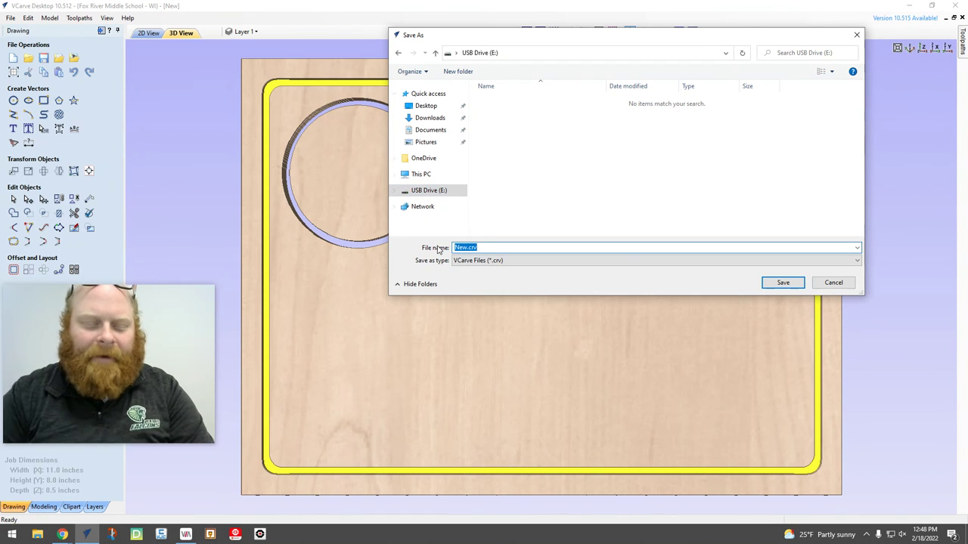
{"action": "type", "text": "Singer"}
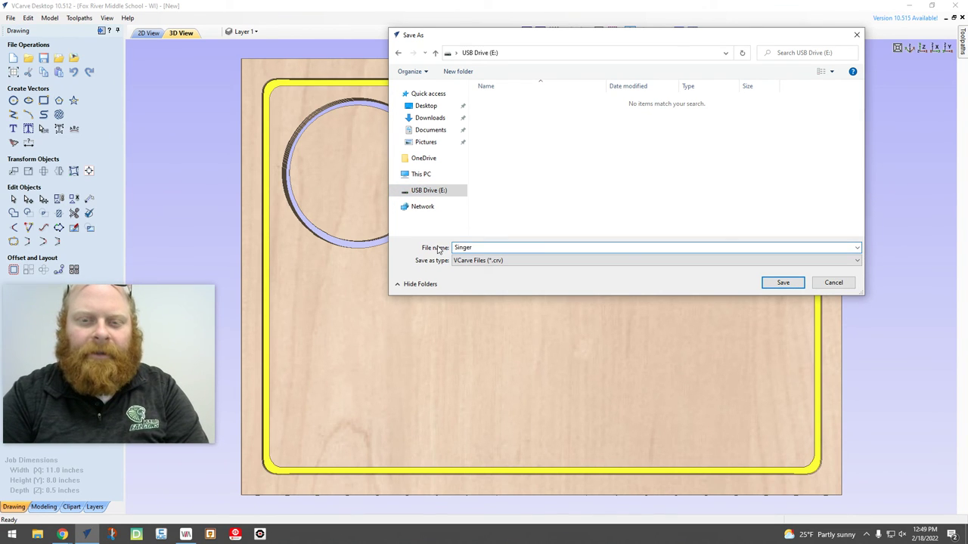
{"action": "type", "text": "CuttingBoard"}
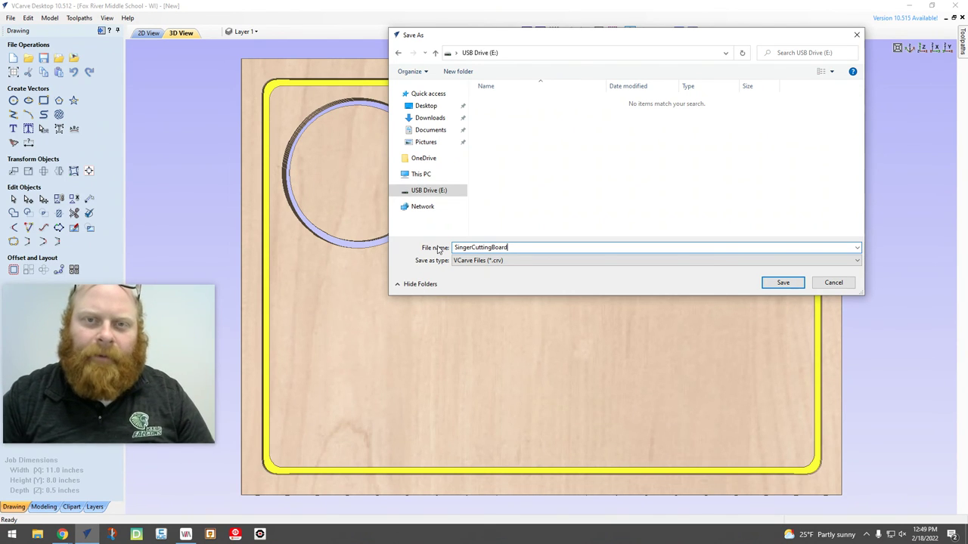
{"action": "key", "text": "Return"}
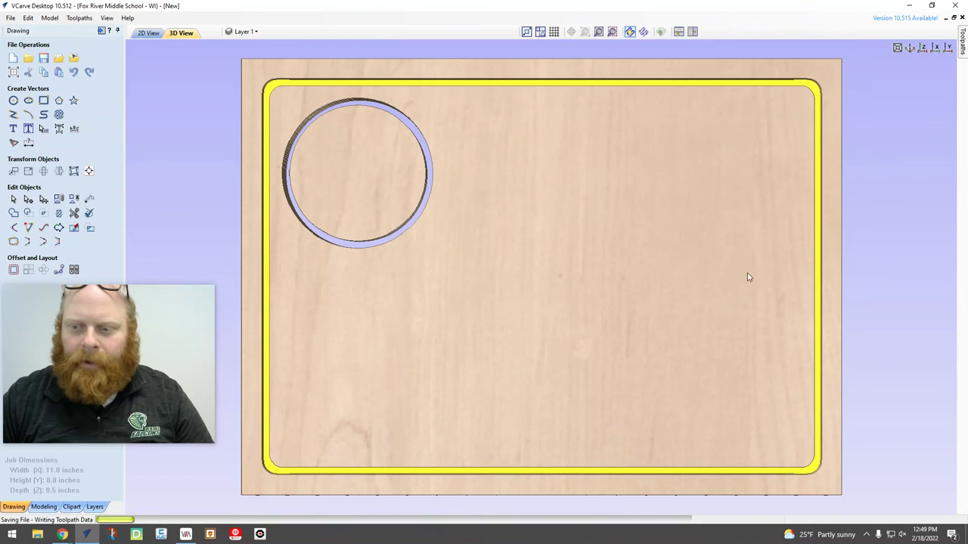
Export the SingerHole toolpath to the USB drive as SingerHole.tap with the CNCShark-USB Arcs (inch) post processor.
{"action": "mouse_move", "coordinate": [964, 49]}
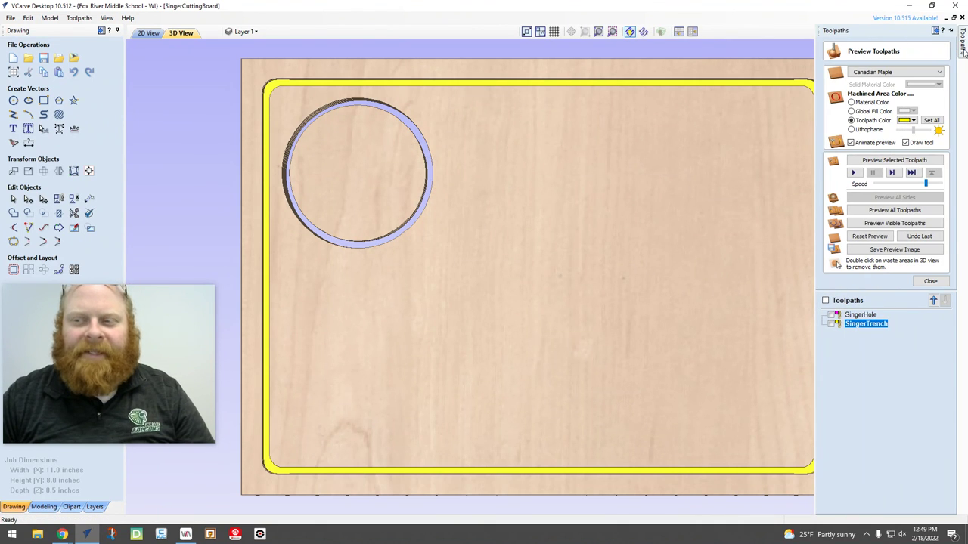
{"action": "left_click", "coordinate": [861, 315]}
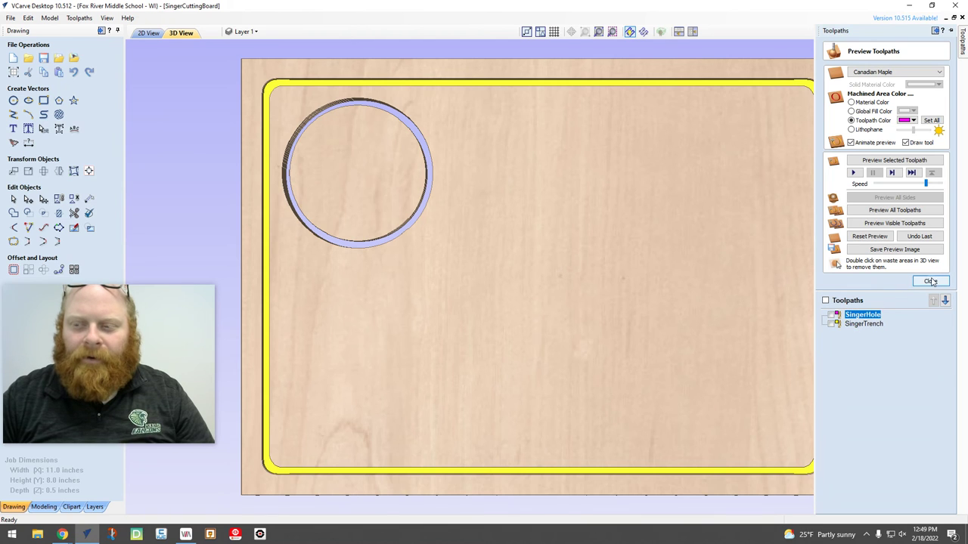
{"action": "left_click", "coordinate": [934, 282]}
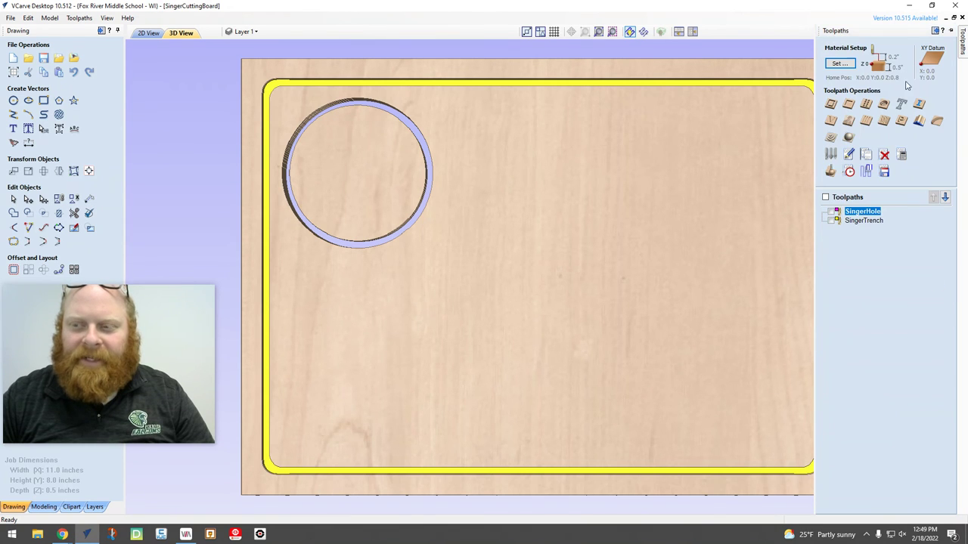
{"action": "left_click", "coordinate": [885, 172]}
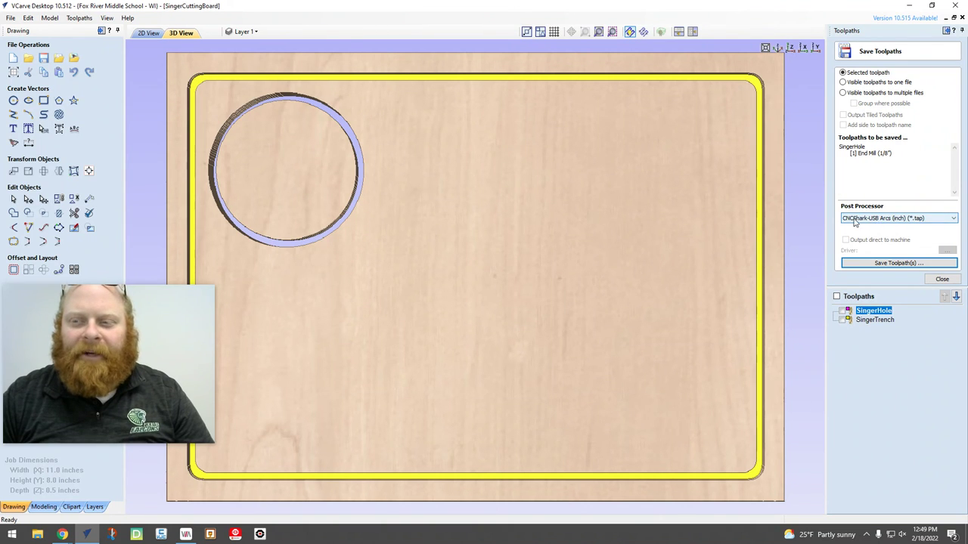
{"action": "left_click", "coordinate": [854, 219]}
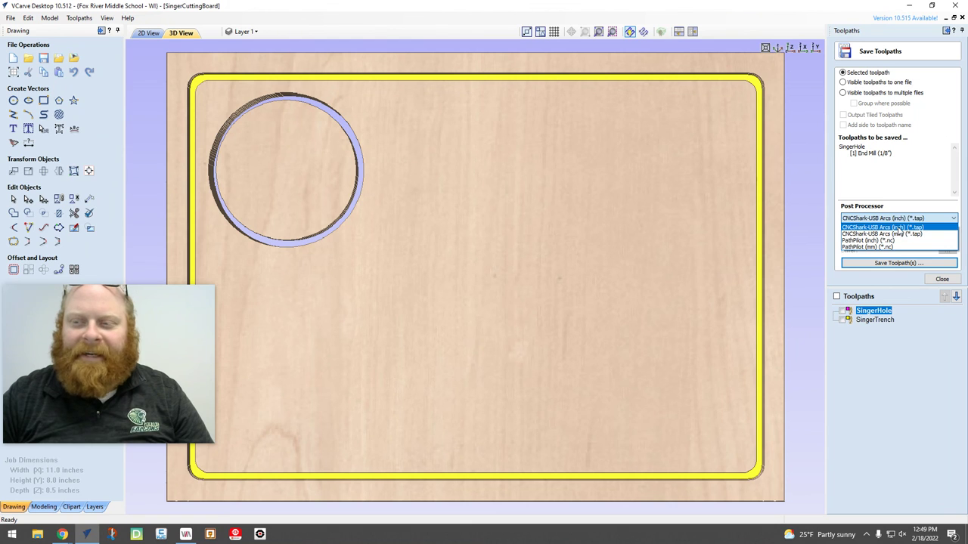
{"action": "left_click", "coordinate": [905, 184]}
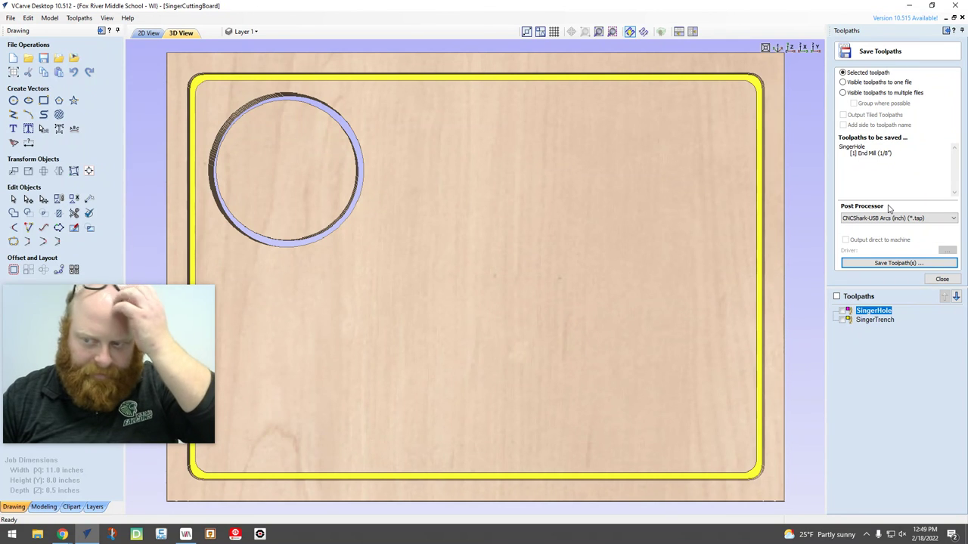
{"action": "left_click", "coordinate": [905, 262]}
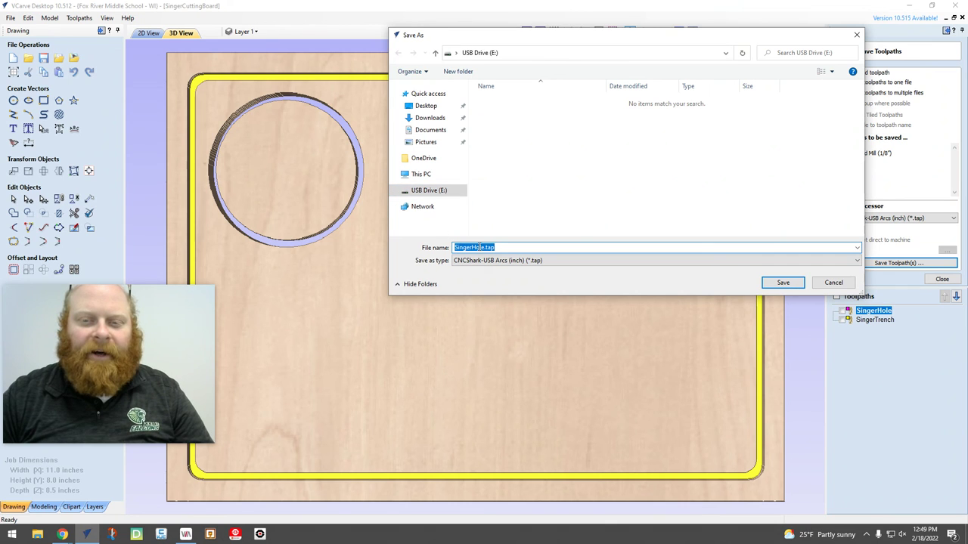
{"action": "left_click", "coordinate": [786, 283]}
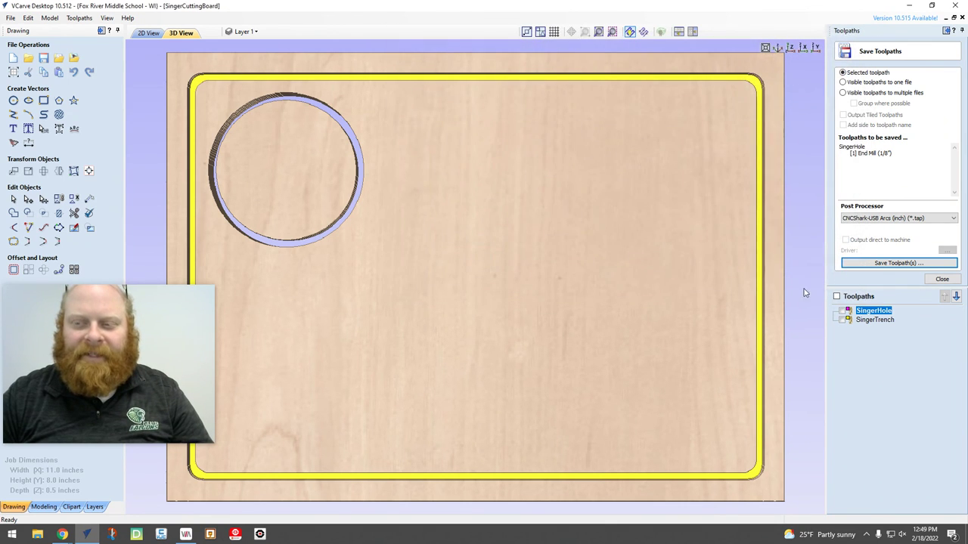
Export the SingerTrench toolpath to the USB drive as SingerTrench.tap.
{"action": "left_click", "coordinate": [877, 320]}
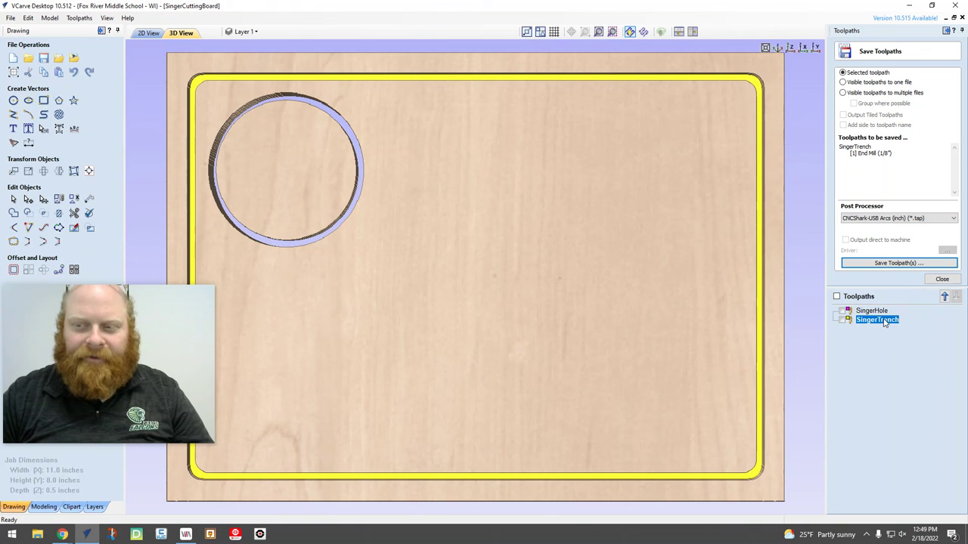
{"action": "left_click", "coordinate": [878, 264]}
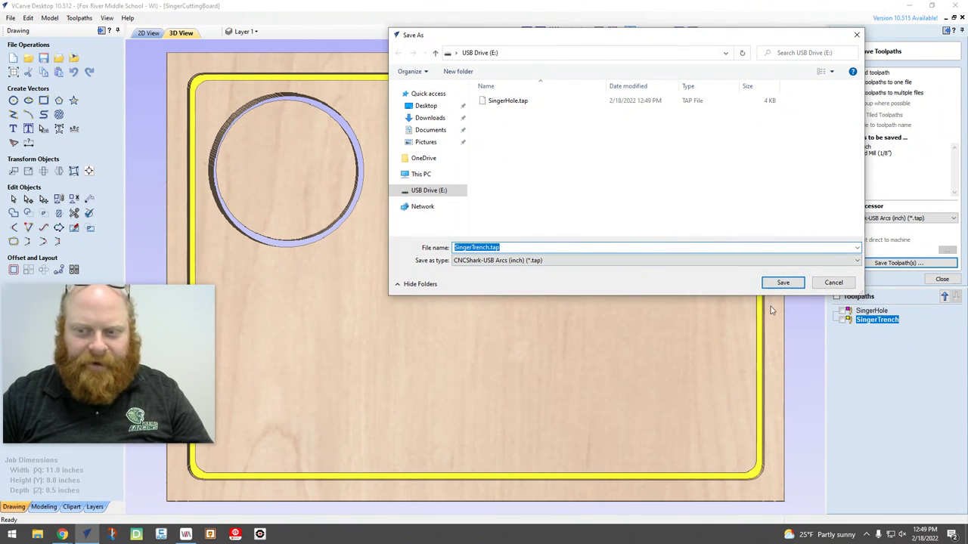
{"action": "left_click", "coordinate": [783, 283]}
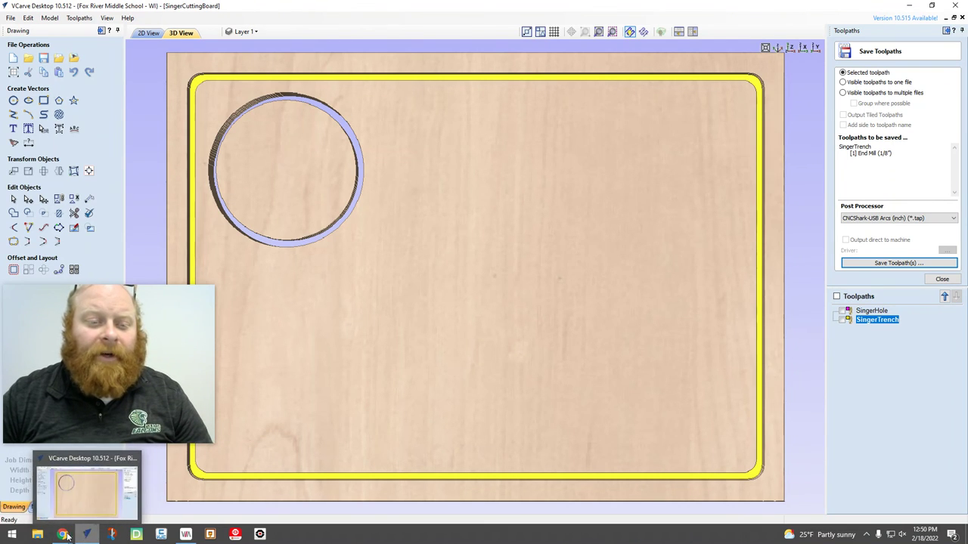
{"action": "mouse_move", "coordinate": [64, 535]}
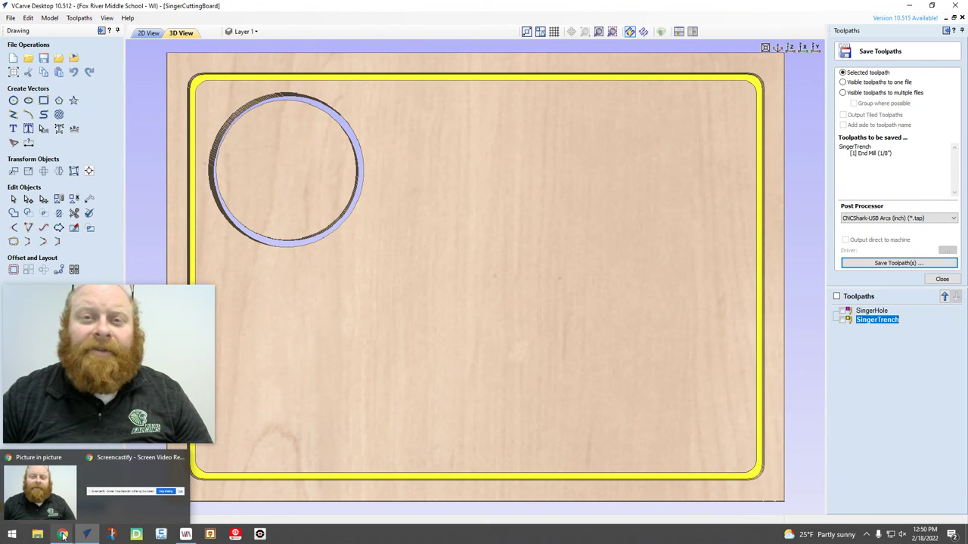
{"action": "left_click", "coordinate": [74, 519]}
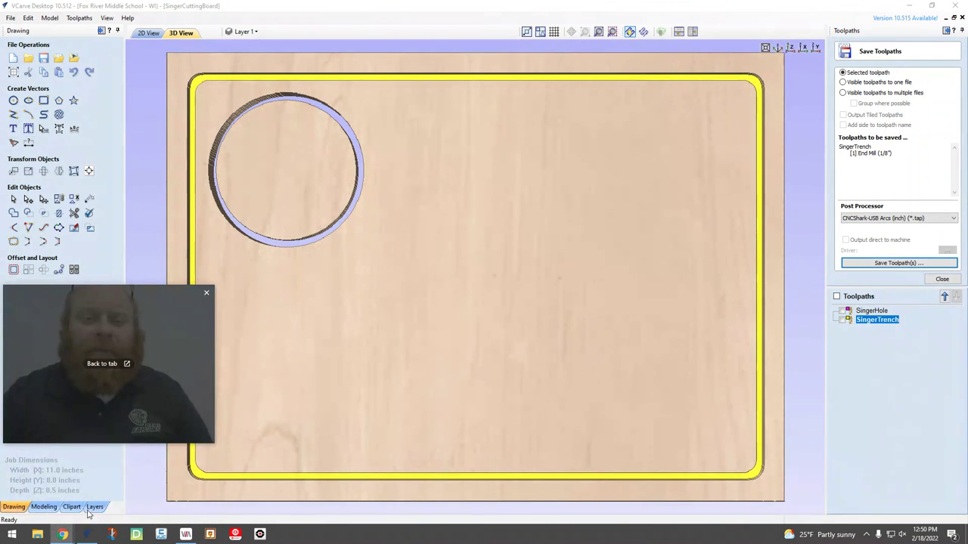